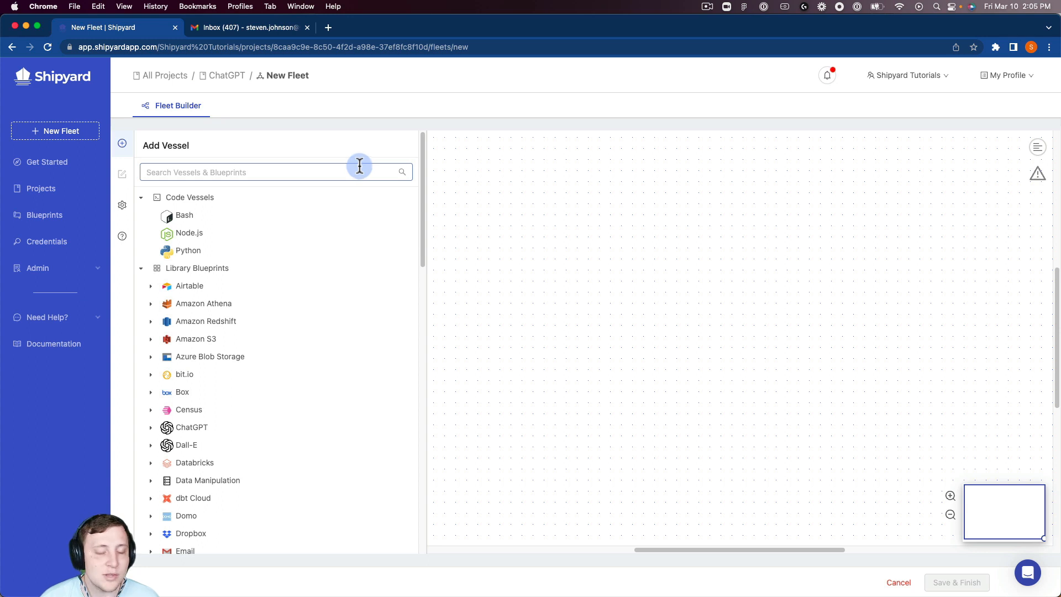
Add a ChatGPT Generate Message vessel to the new fleet from the library blueprints.
click(337, 175)
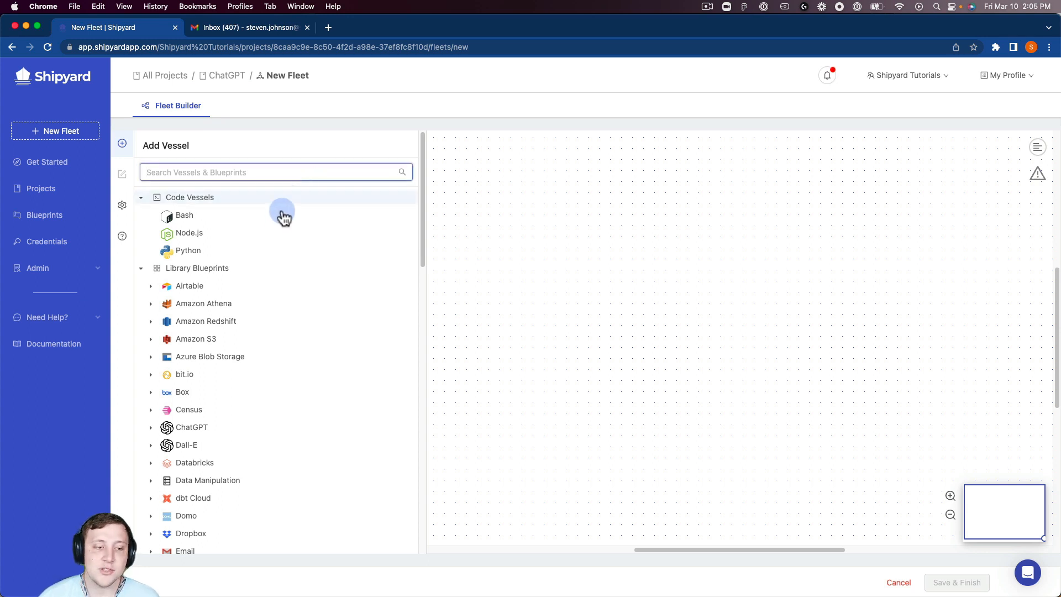
click(221, 437)
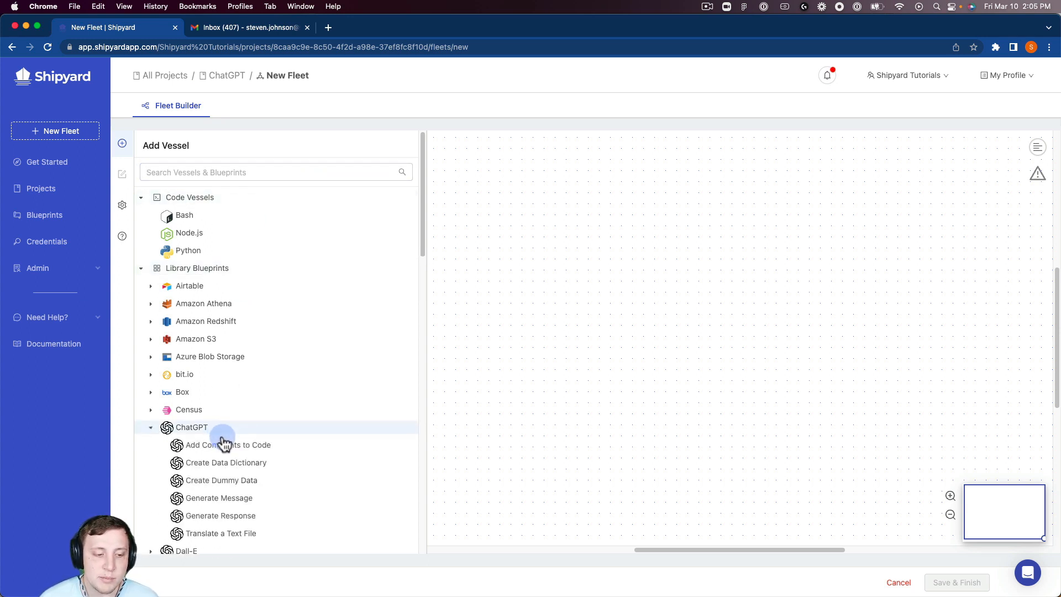
scroll(226, 459, down, 1)
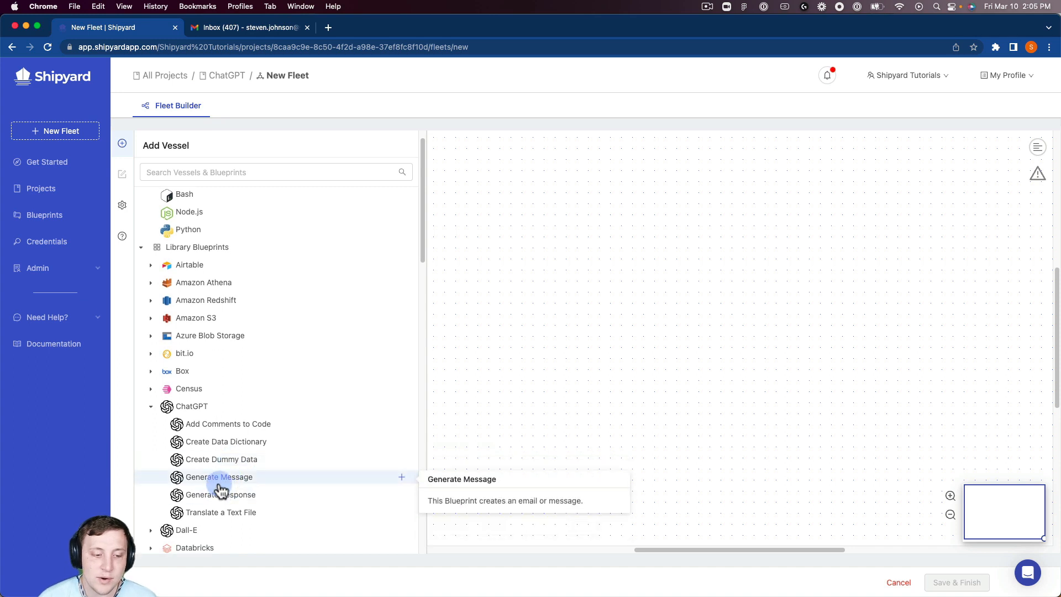
click(218, 478)
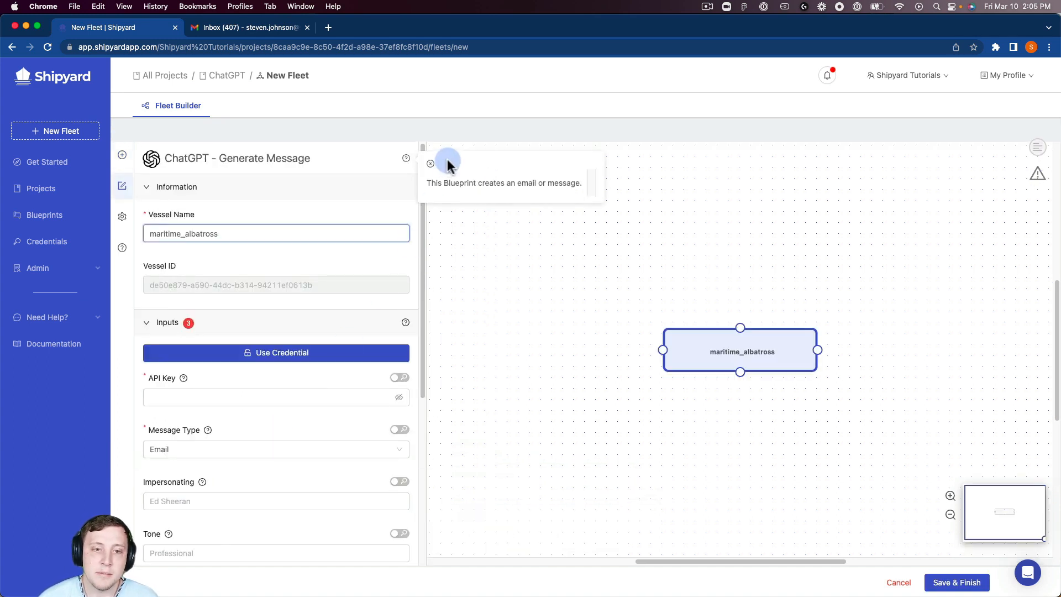
Name the ChatGPT vessel "Generate Email" and paste the API key into its API Key field.
triple_click(330, 240)
text(G)
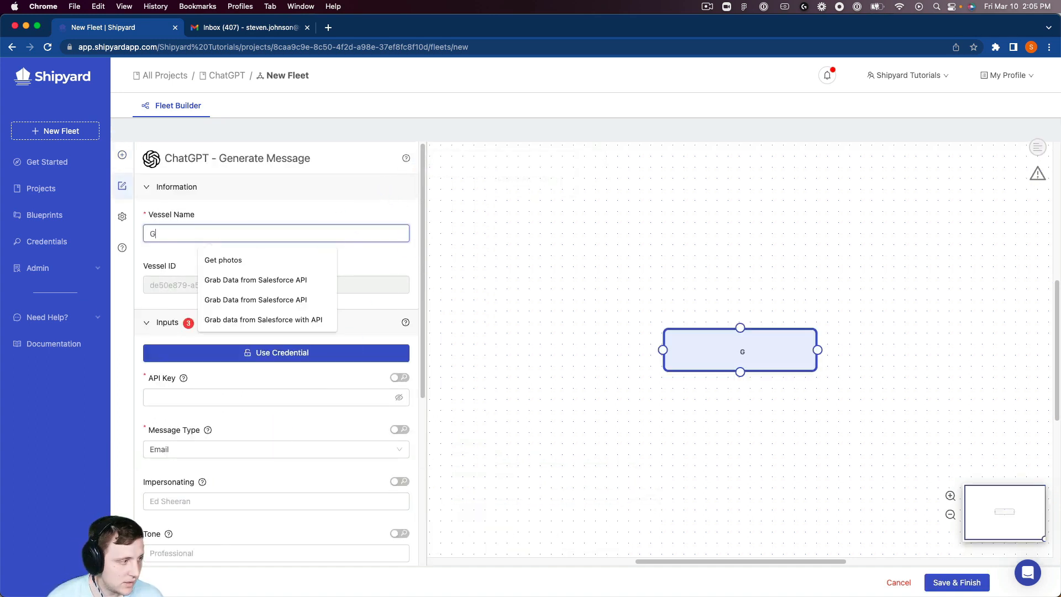
text(enerate Email)
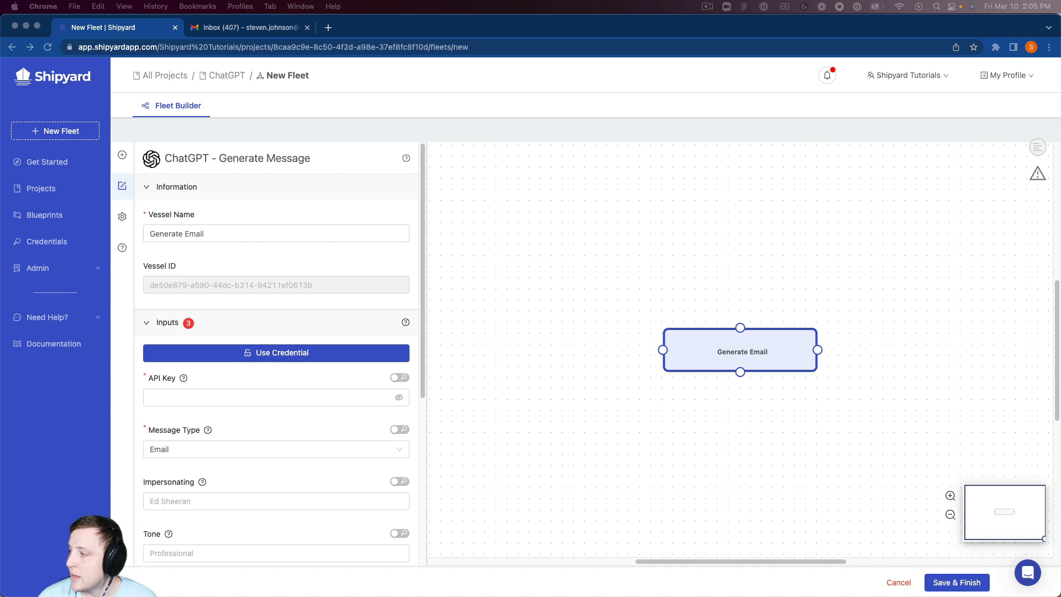
click(224, 399)
key(super+v)
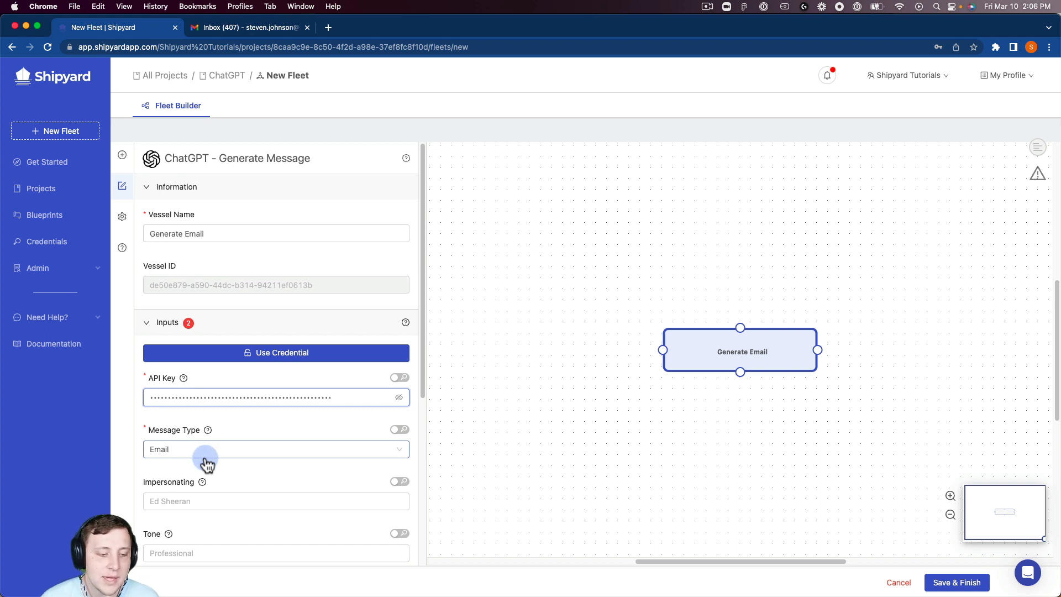
Set the message tone to "Casual" and the recipient to "Stakeholders".
scroll(220, 468, down, 4)
scroll(210, 420, down, 3)
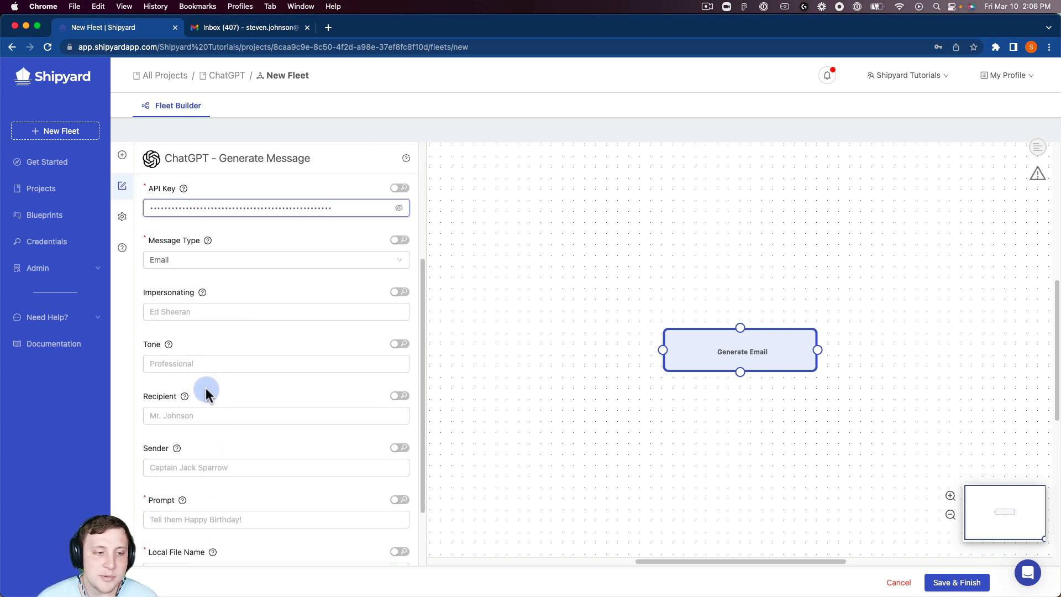
click(176, 363)
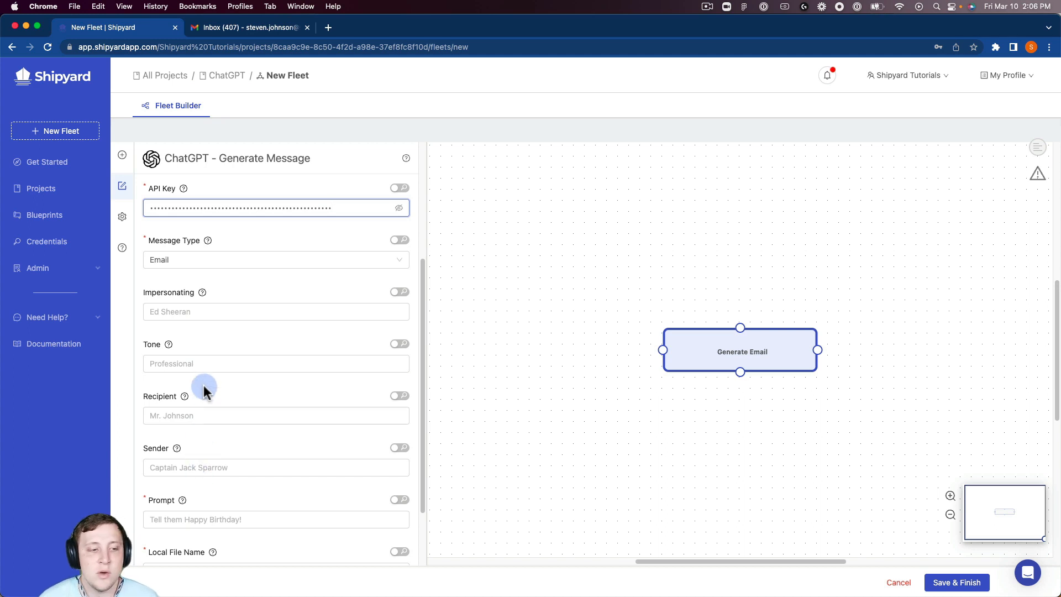
click(195, 365)
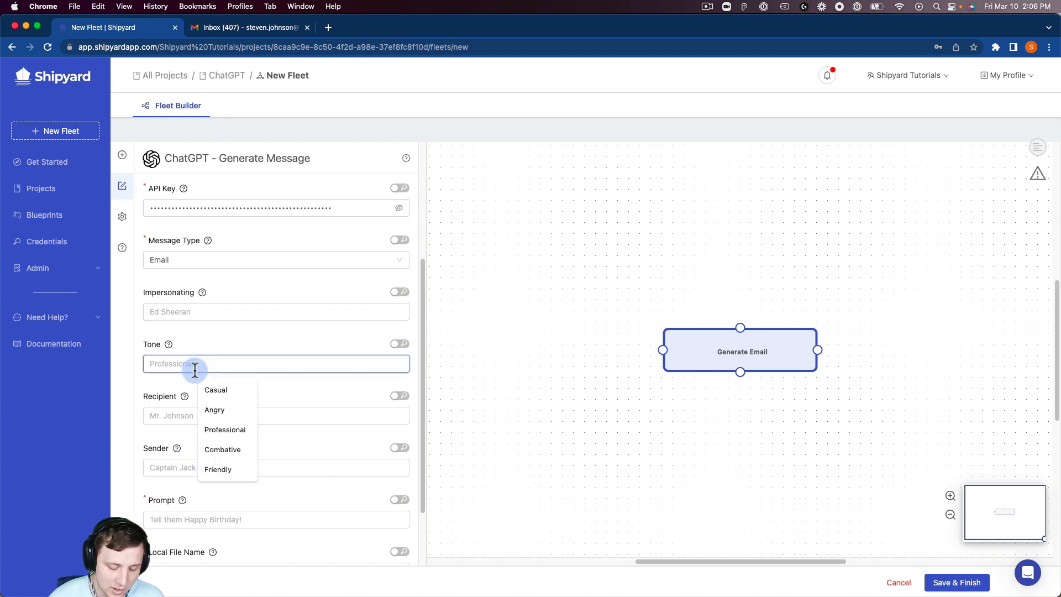
text(Casual)
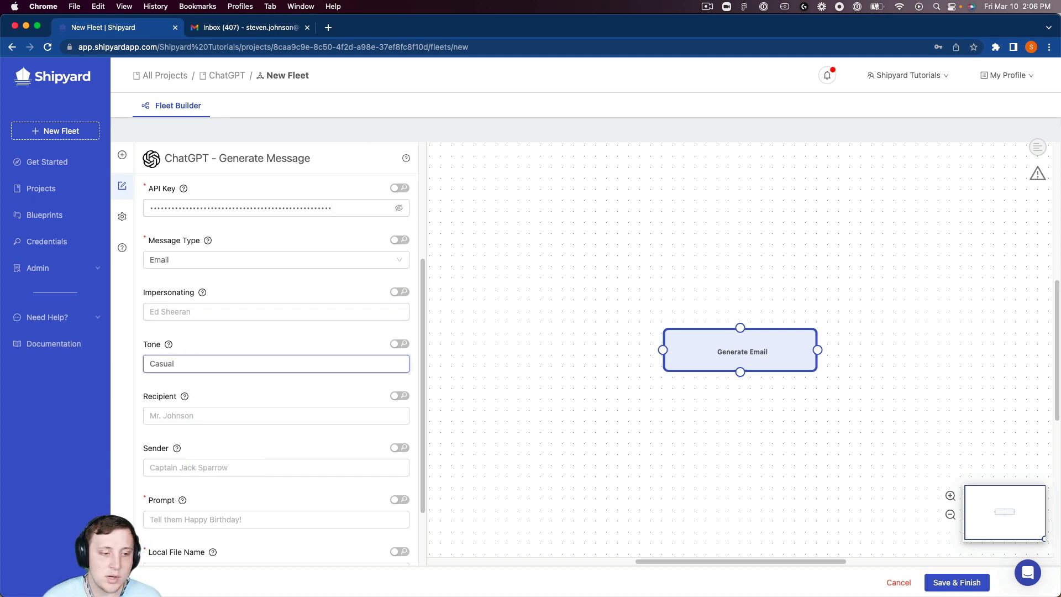
click(192, 415)
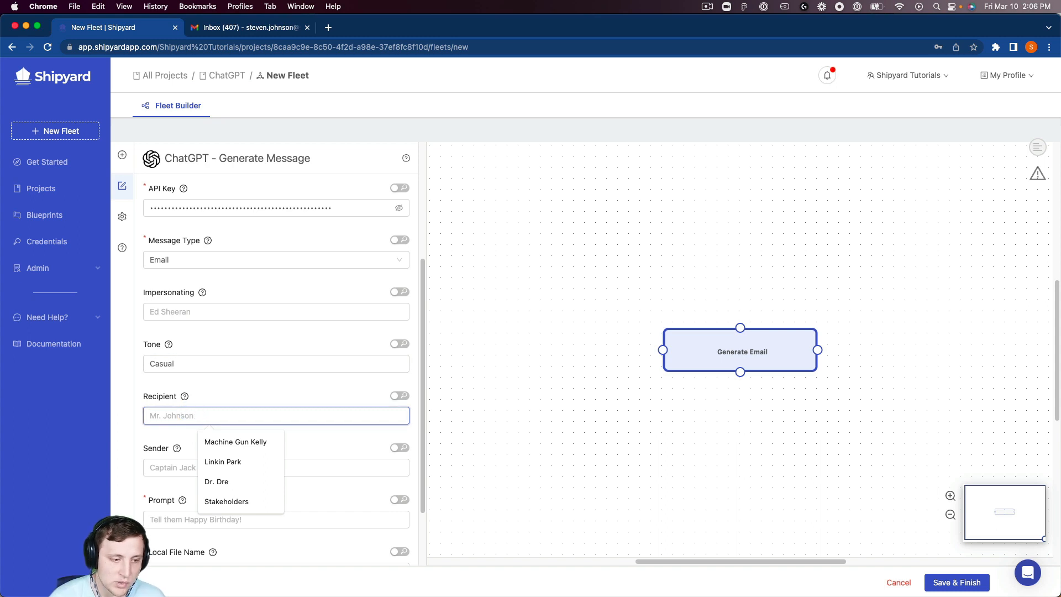
text(Sta)
key(Down)
key(Return)
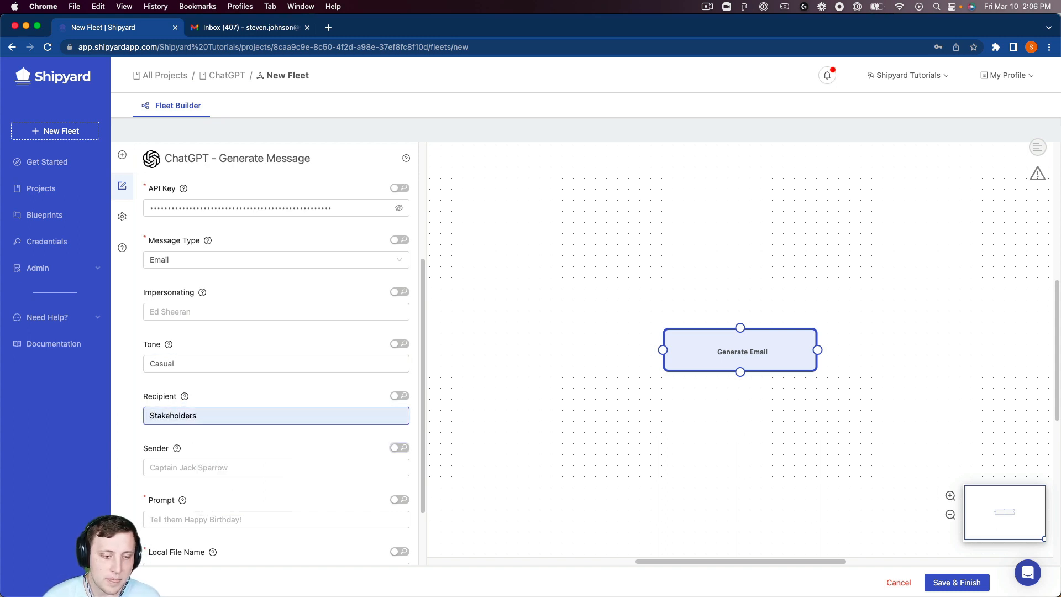
Enter the sender's first name and set the prompt to "The Pipeline has an error. We are working on a fix.".
click(177, 468)
mouse_move(177, 448)
text(Steven)
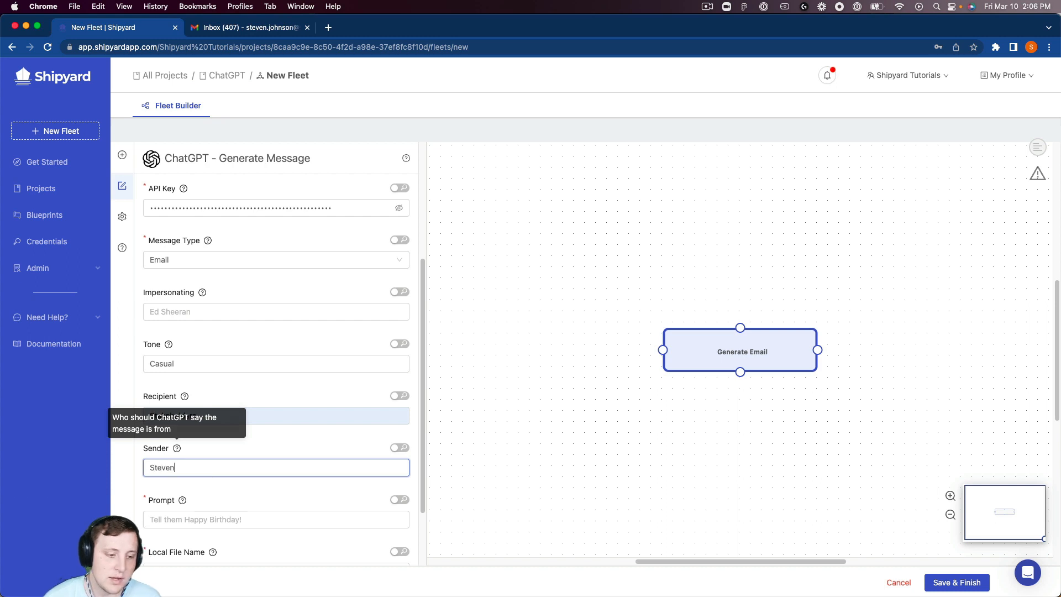
click(206, 521)
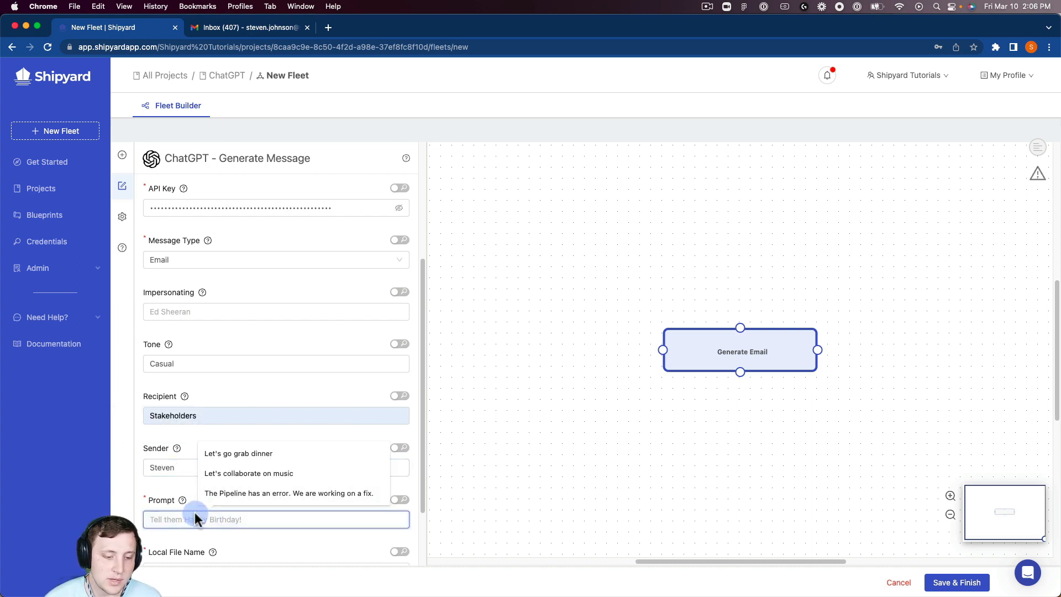
click(217, 493)
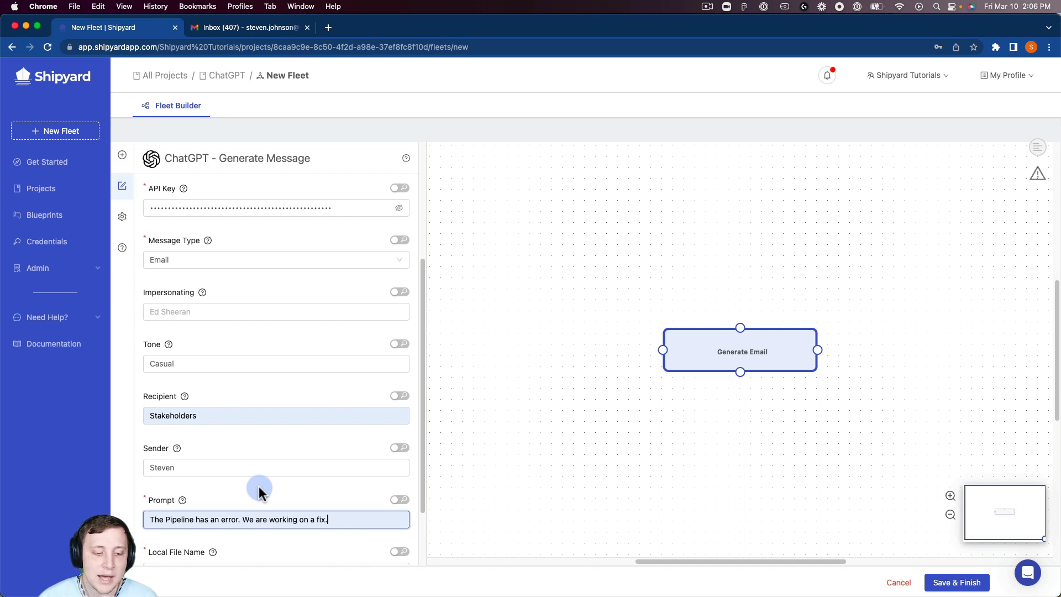
Set the local file name of the generated message to message.txt.
click(257, 490)
scroll(256, 490, down, 2)
click(215, 532)
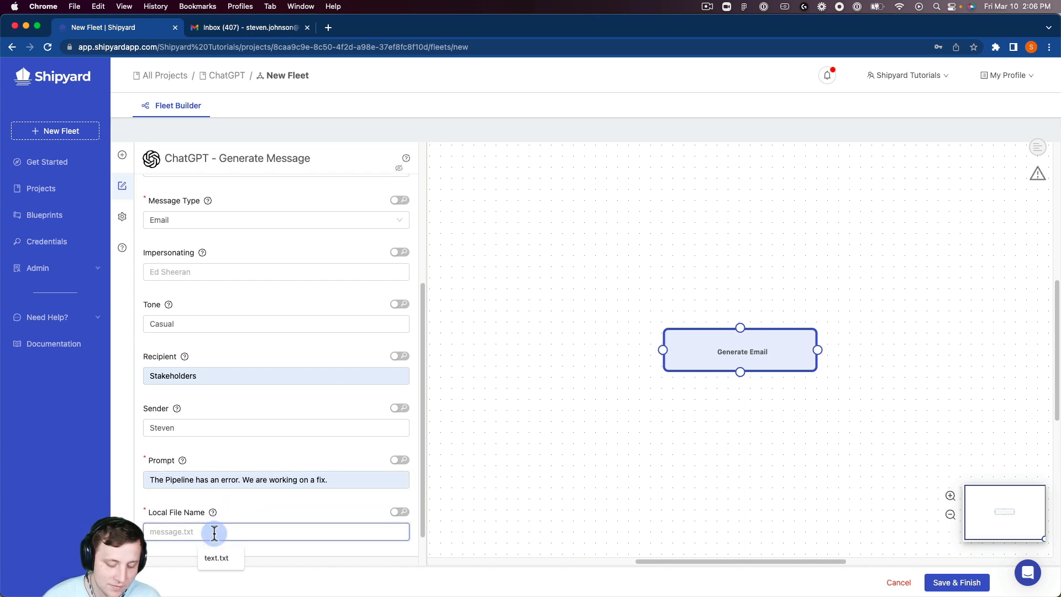
text(message.)
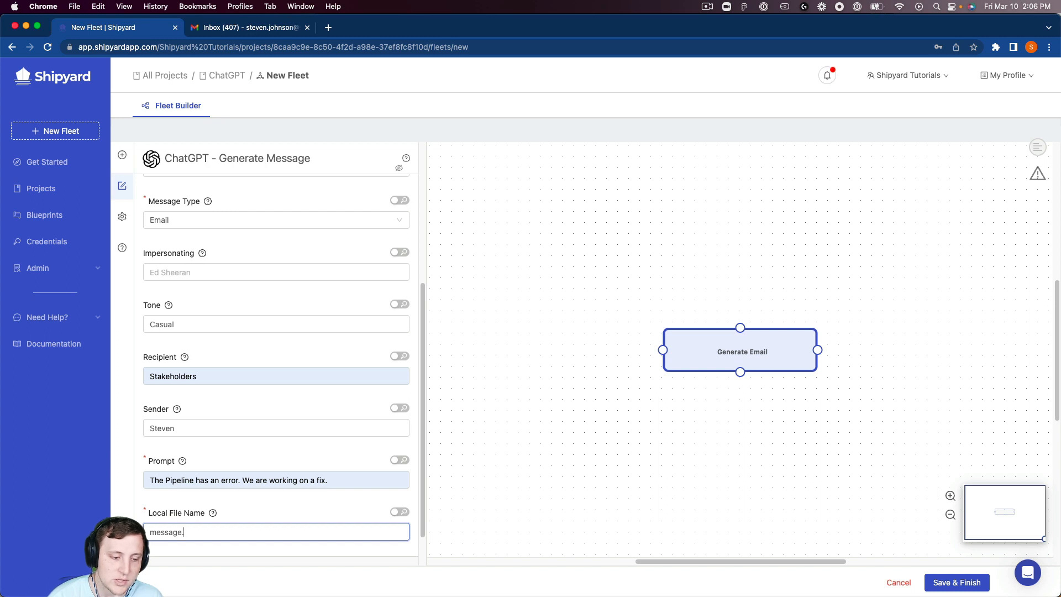
text(txt)
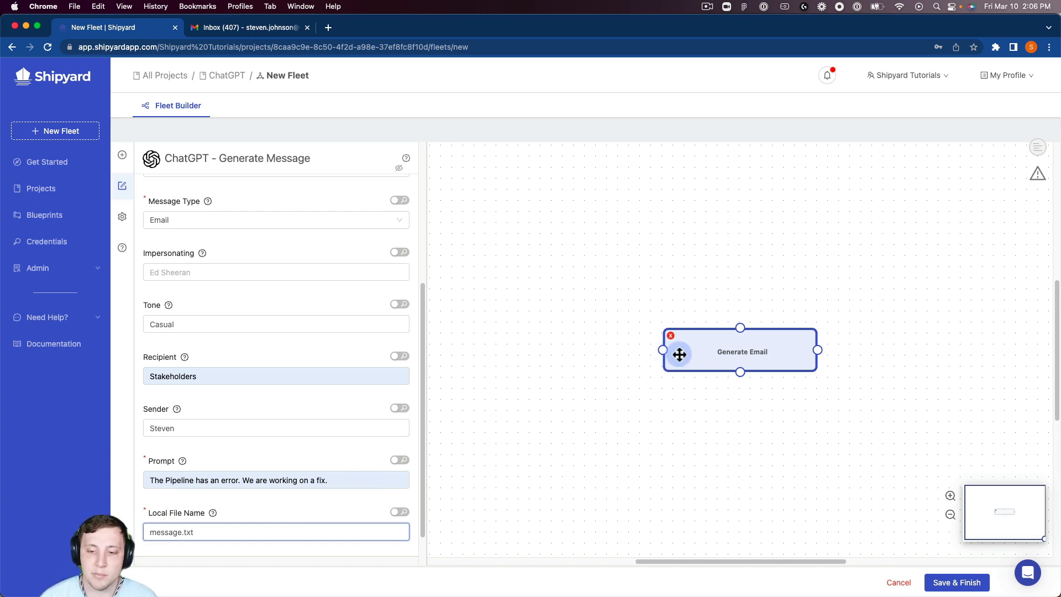
Move the Generate Email vessel toward the canvas's upper left and add an Email Send Message vessel, searching the blueprints for "email".
drag(688, 345, 524, 273)
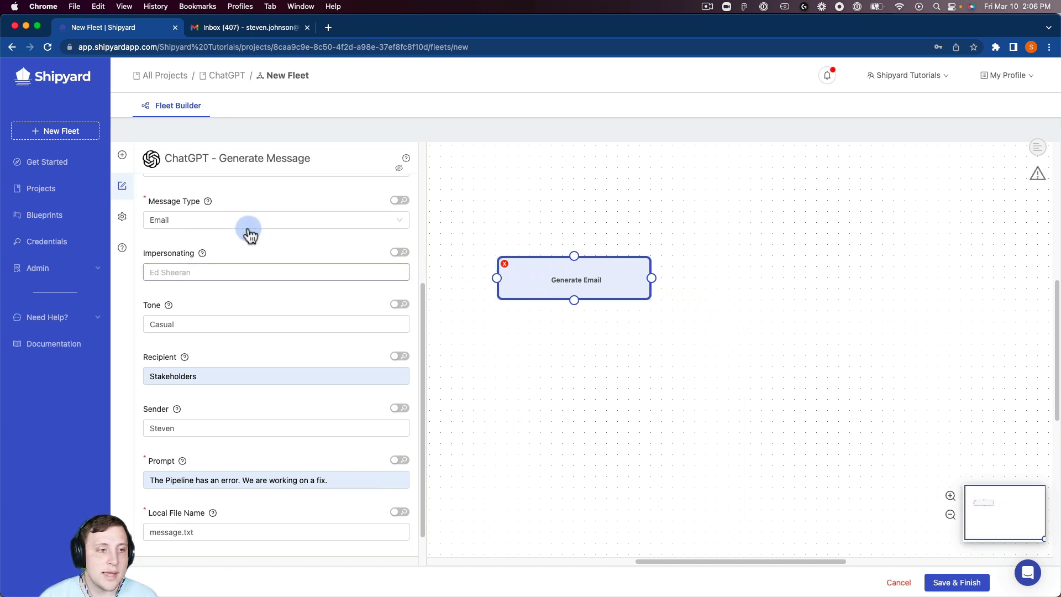
click(122, 157)
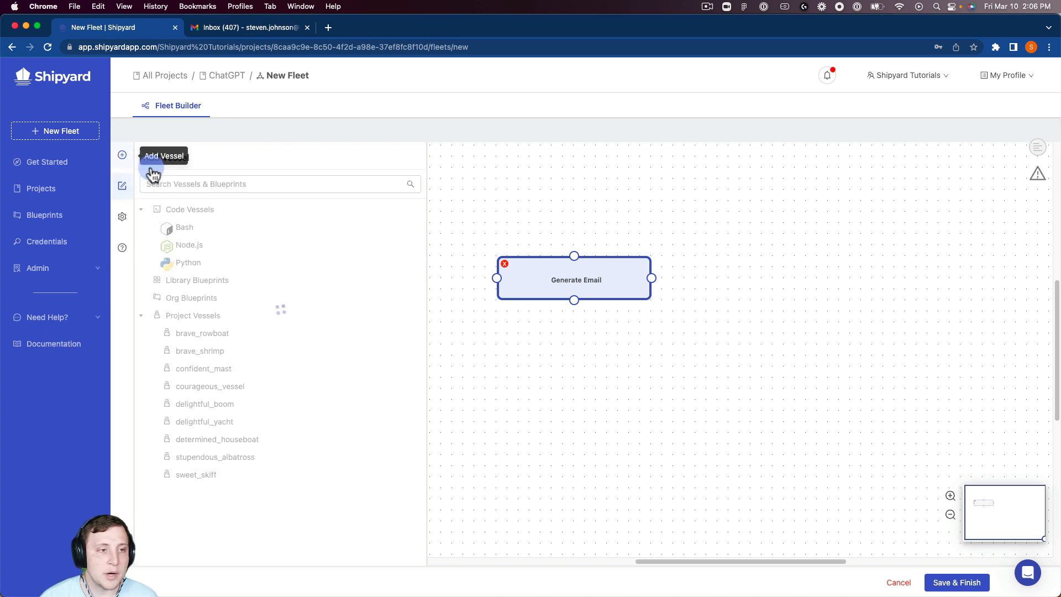
click(190, 179)
text(email)
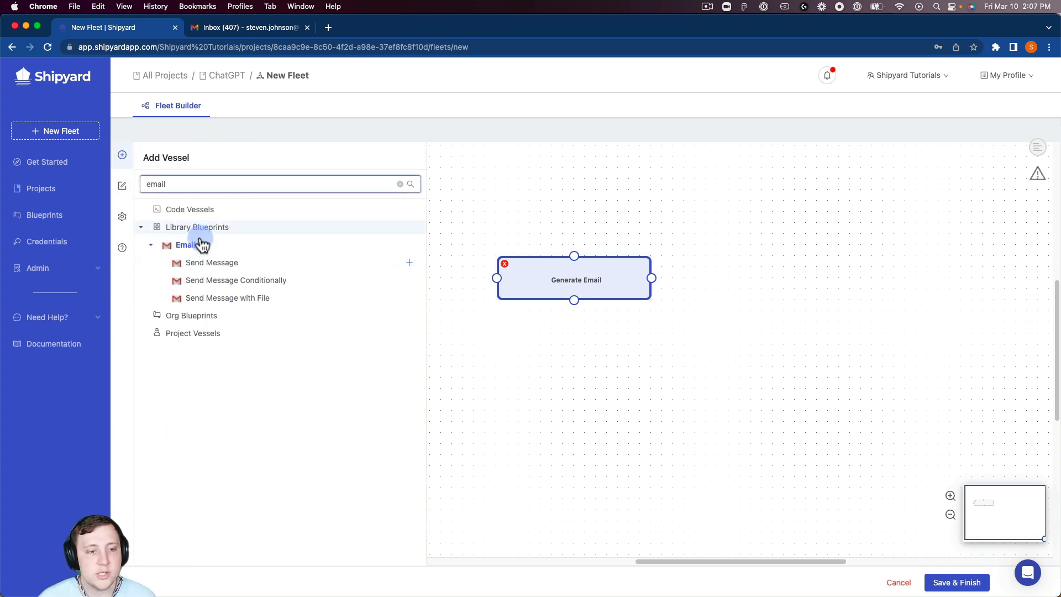
click(287, 264)
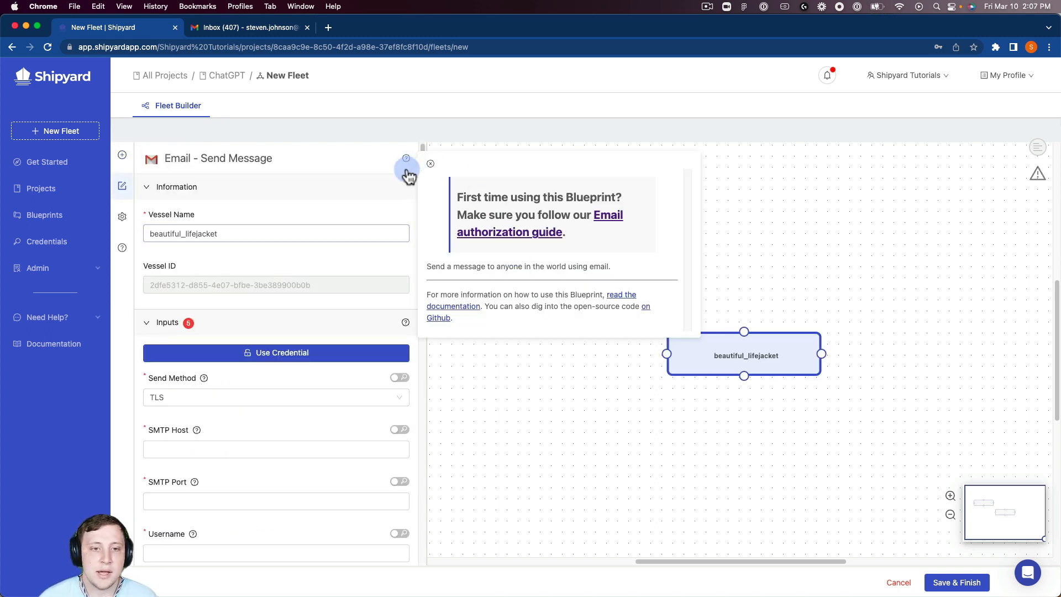
Dismiss the blueprint's help note and name the email vessel "Send Stakeholder Message".
click(431, 164)
double_click(199, 233)
text(Send S)
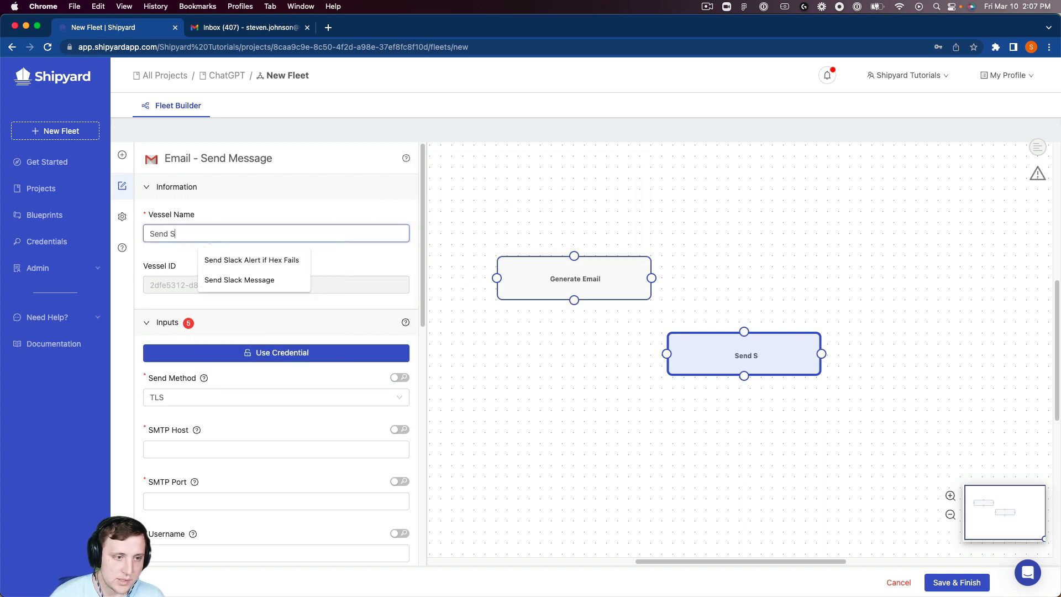
text(takeholder Message)
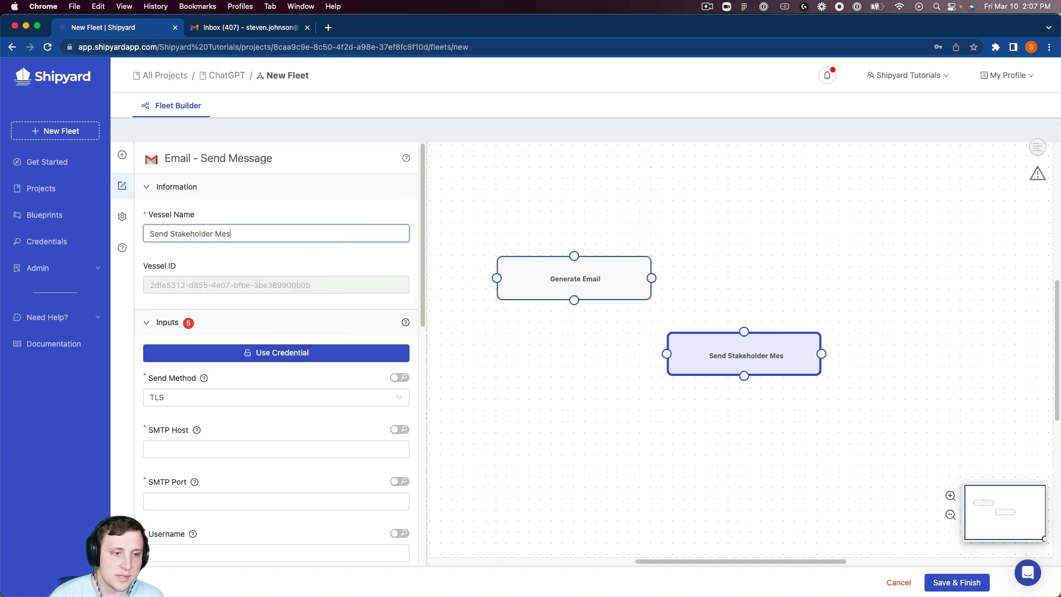
Apply the stored Demo Email Creds to the Send Stakeholder Message vessel and place it level with Generate Email, to its right.
click(364, 361)
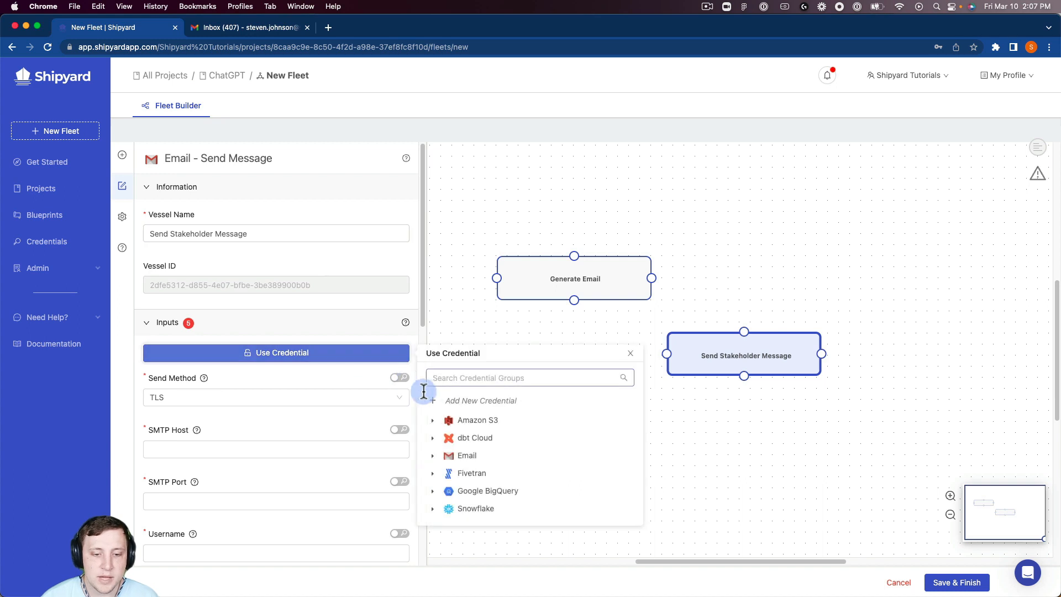
click(469, 455)
click(497, 477)
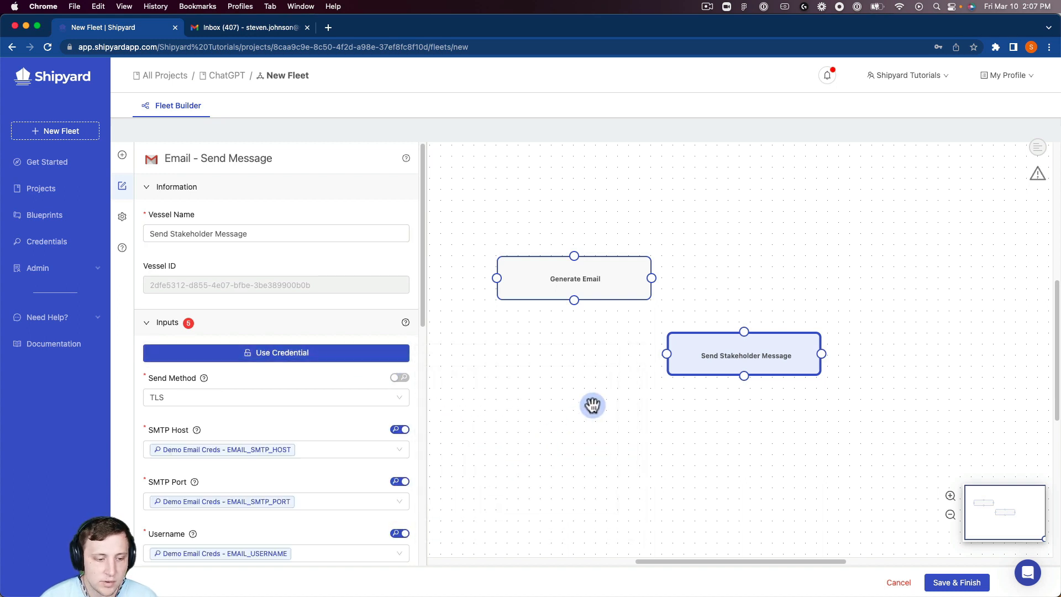
scroll(323, 439, down, 2)
drag(686, 360, 785, 298)
Fill in the sender address and the TO recipient with the account owner's own e-mail address.
scroll(276, 456, down, 5)
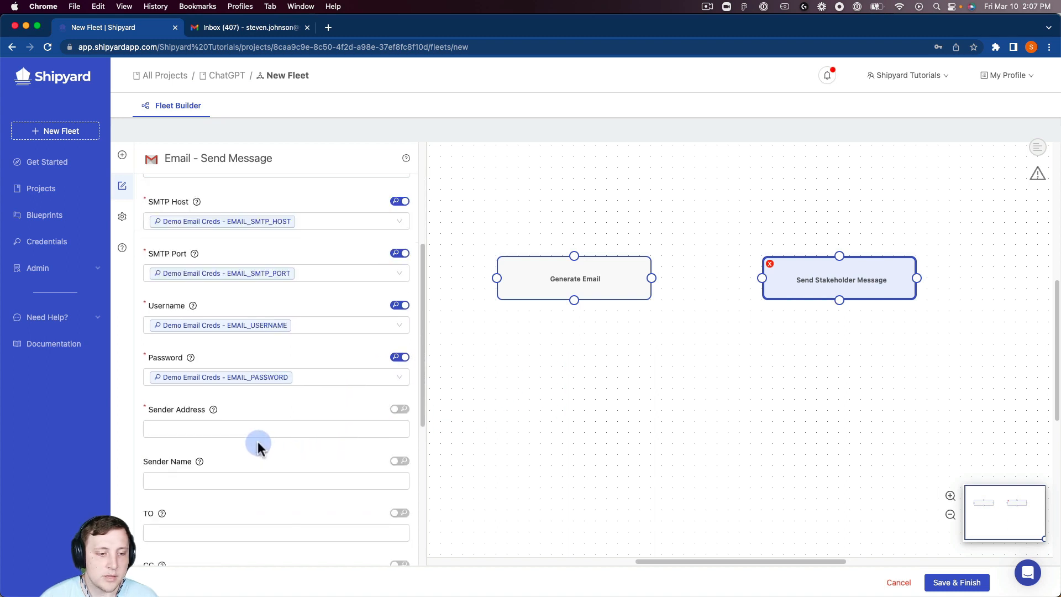
click(237, 433)
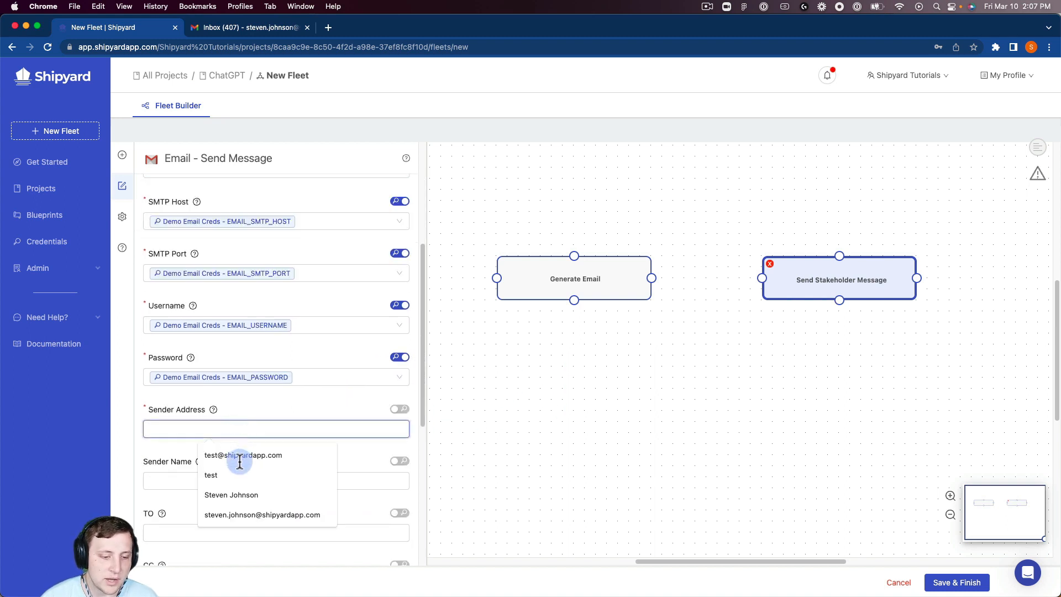
click(241, 513)
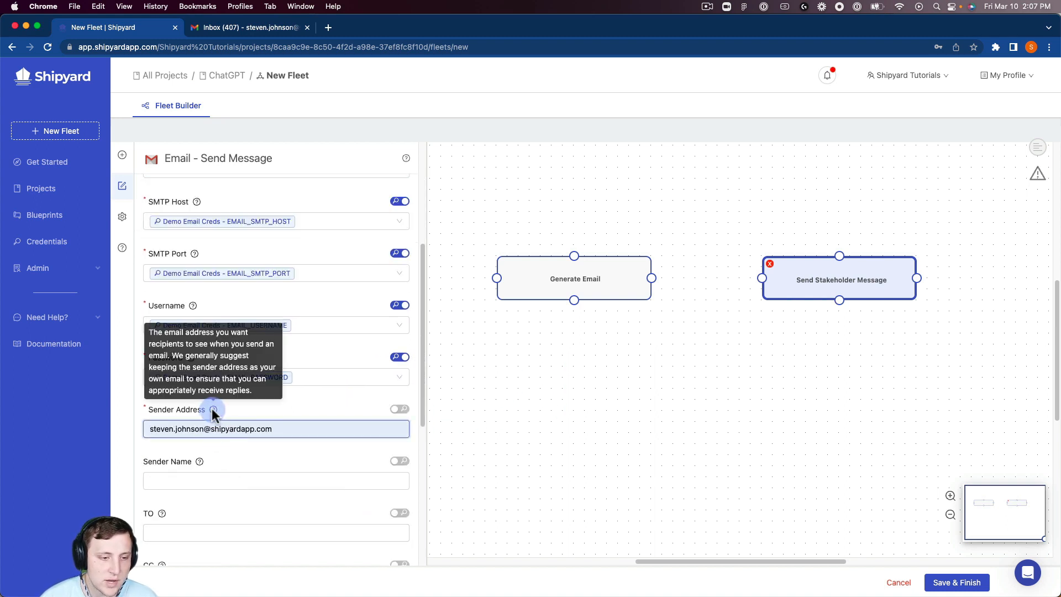
scroll(257, 403, down, 1)
scroll(257, 402, down, 2)
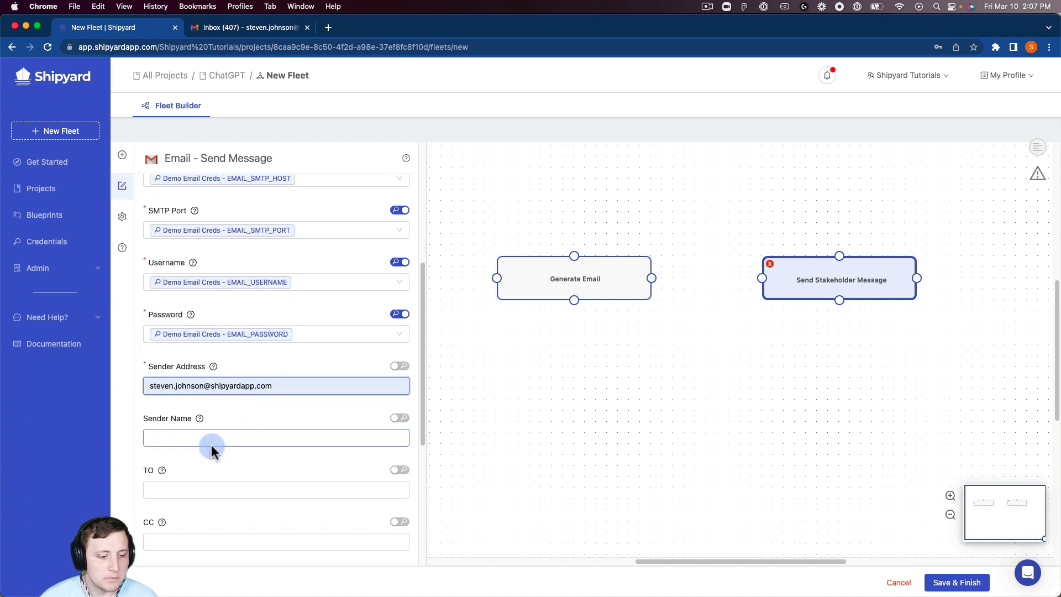
click(190, 489)
click(239, 367)
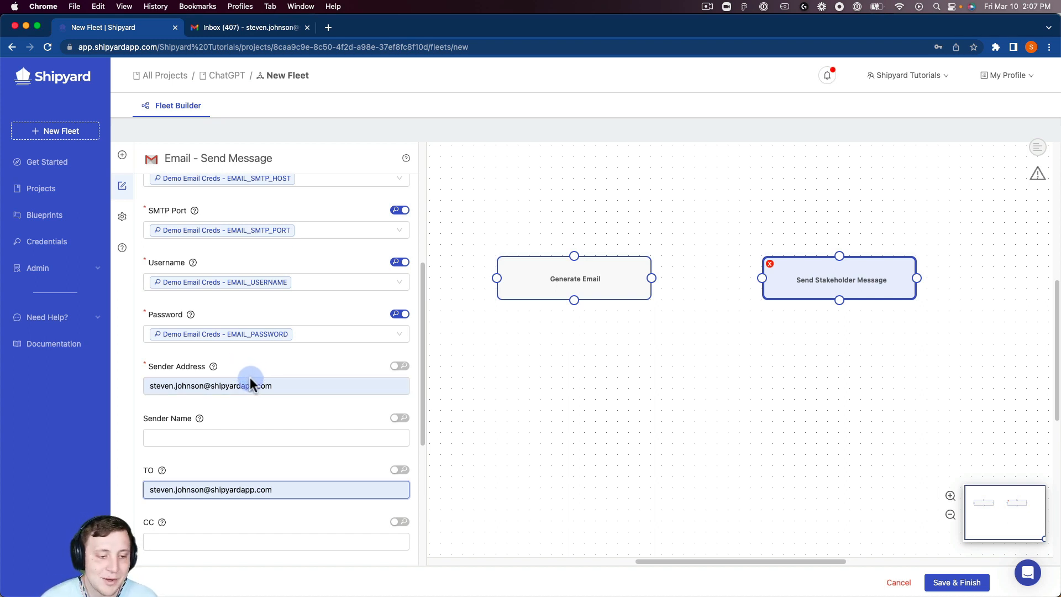
Set the email subject to "Pipeline Error".
scroll(249, 379, down, 10)
scroll(242, 395, down, 1)
click(204, 458)
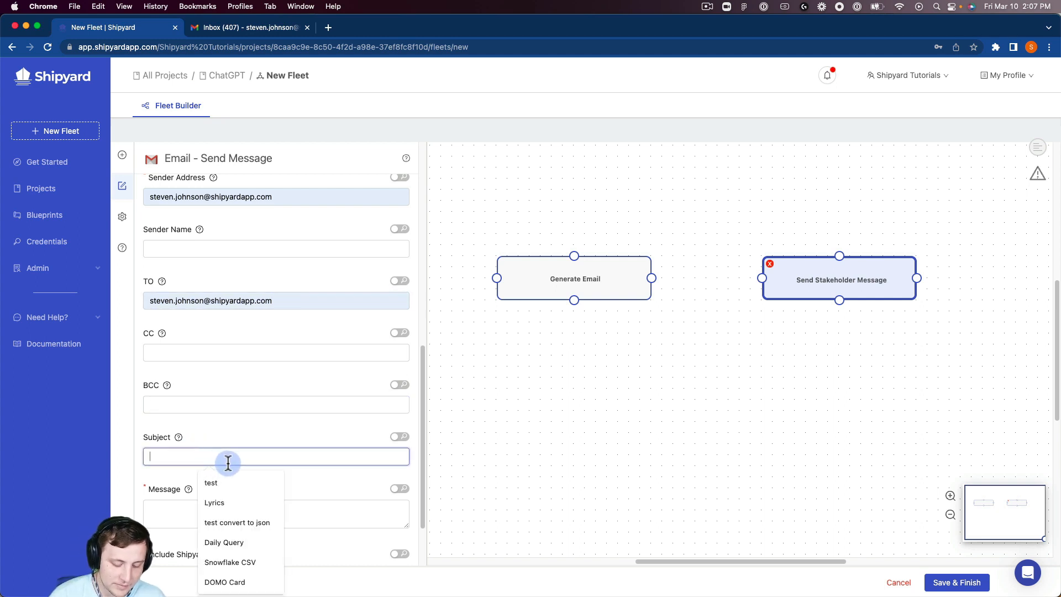
text(Pipe)
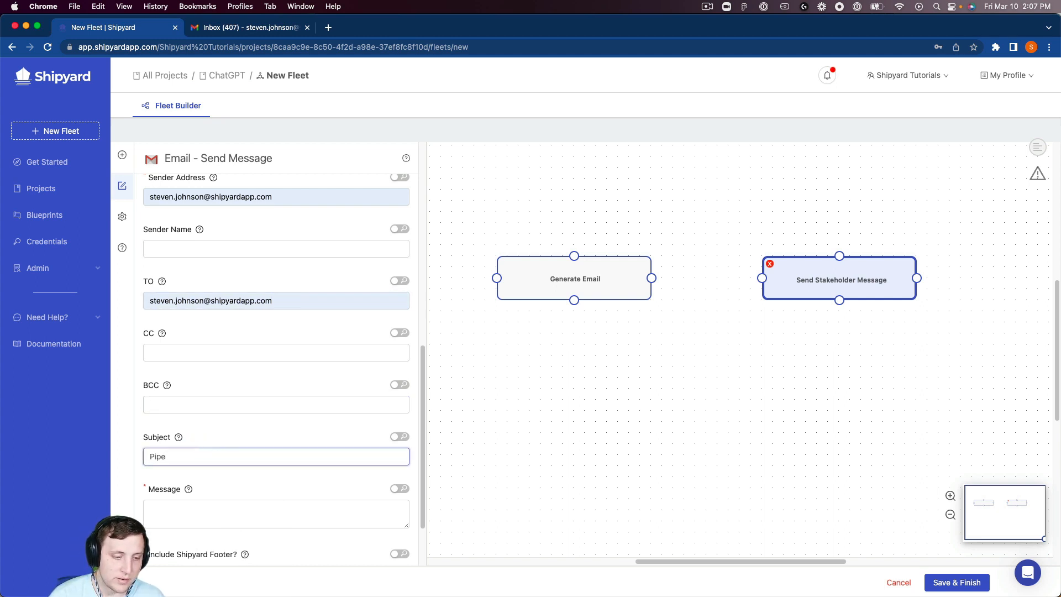
text(line Error)
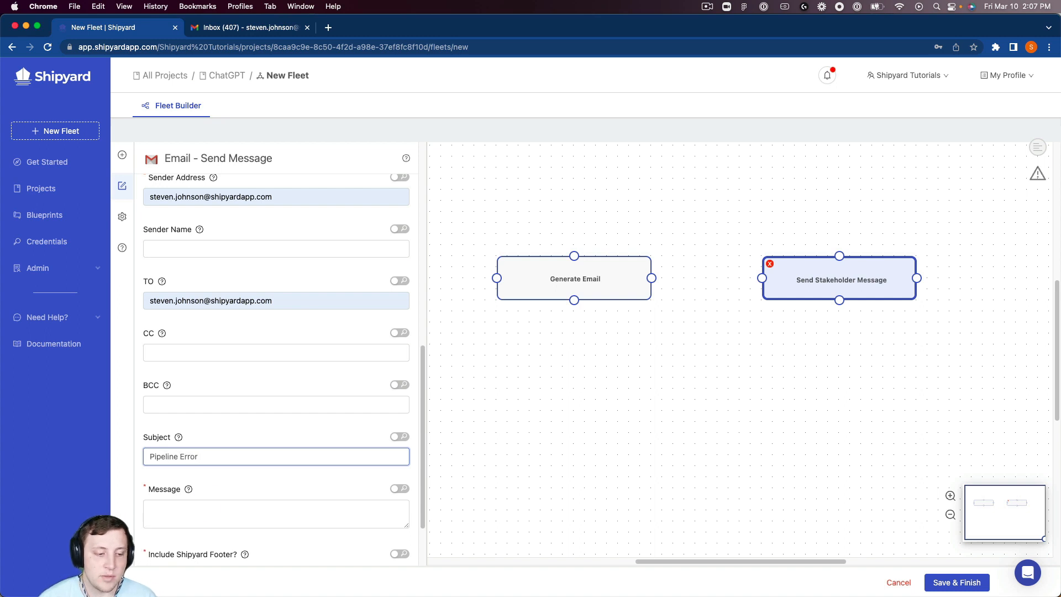
Set the email's message to {{text:message.txt}}, checking the local file name in the Generate Email vessel.
click(184, 517)
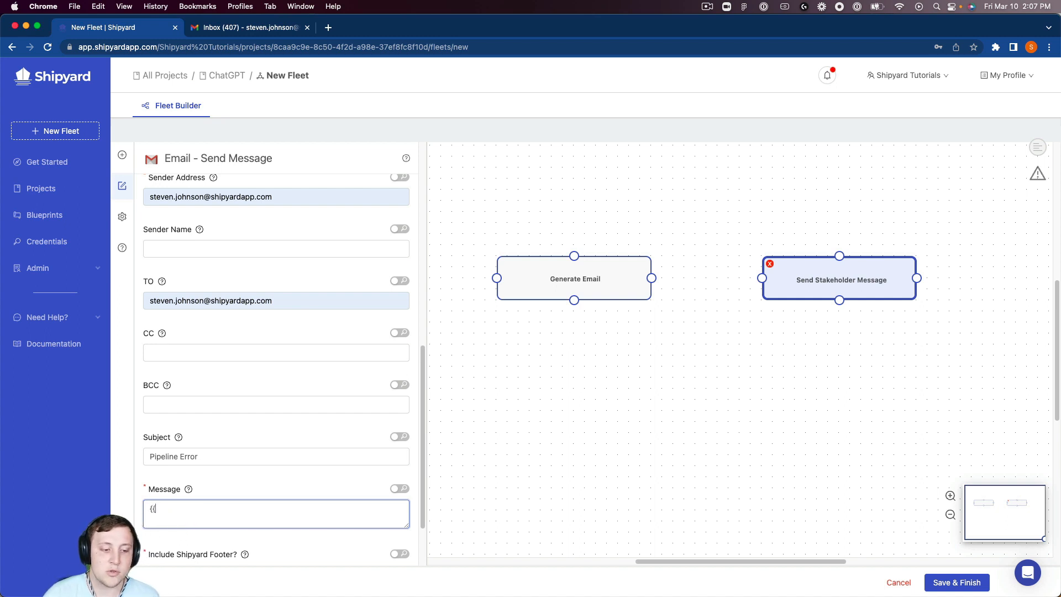
text({{text)
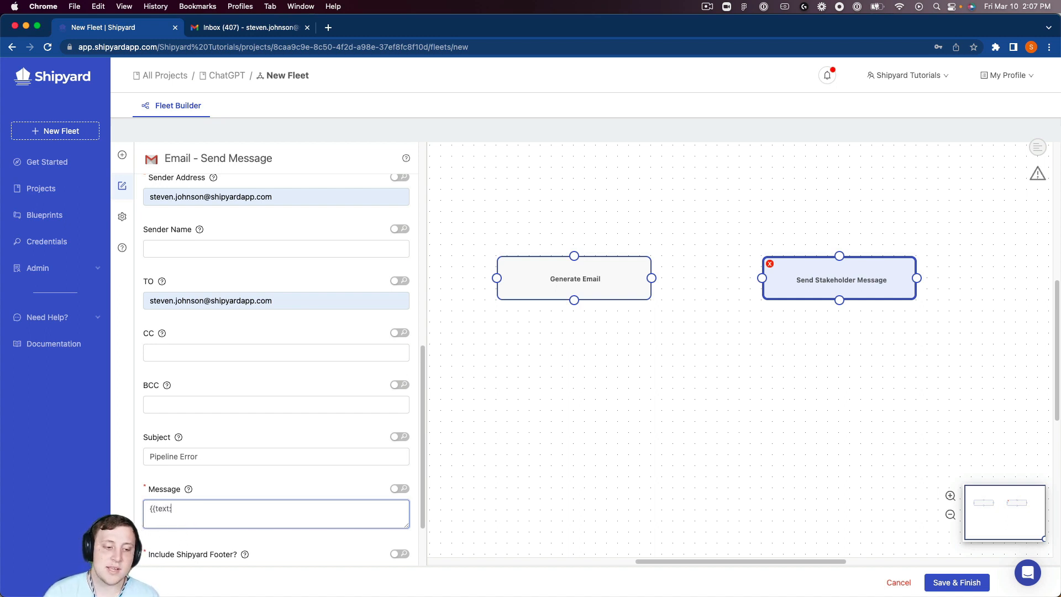
text(:)
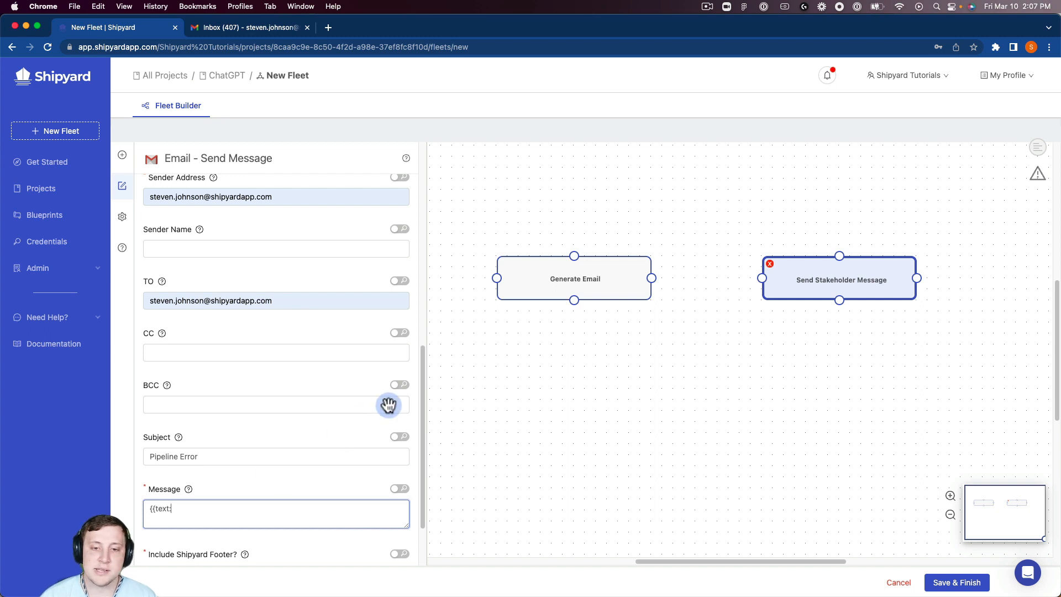
text(message.txt)
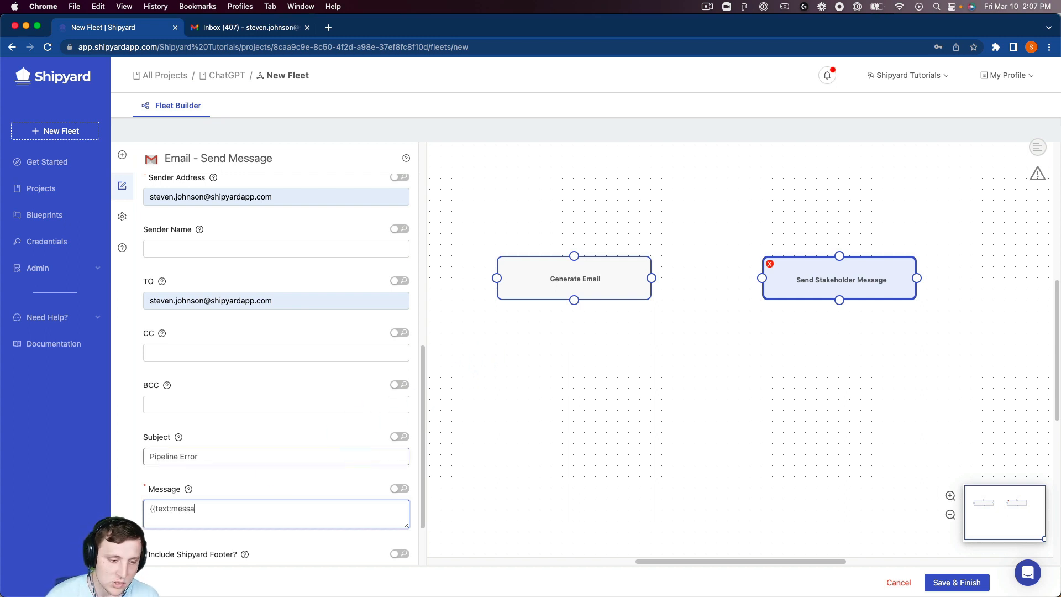
click(533, 293)
scroll(331, 415, down, 5)
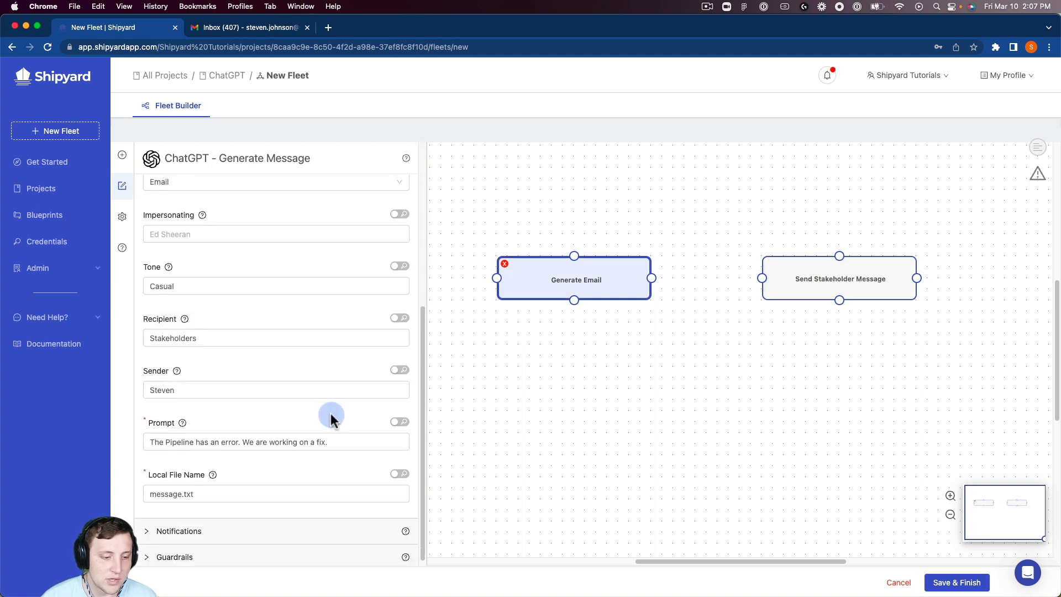
click(795, 292)
scroll(310, 481, down, 5)
scroll(303, 485, down, 2)
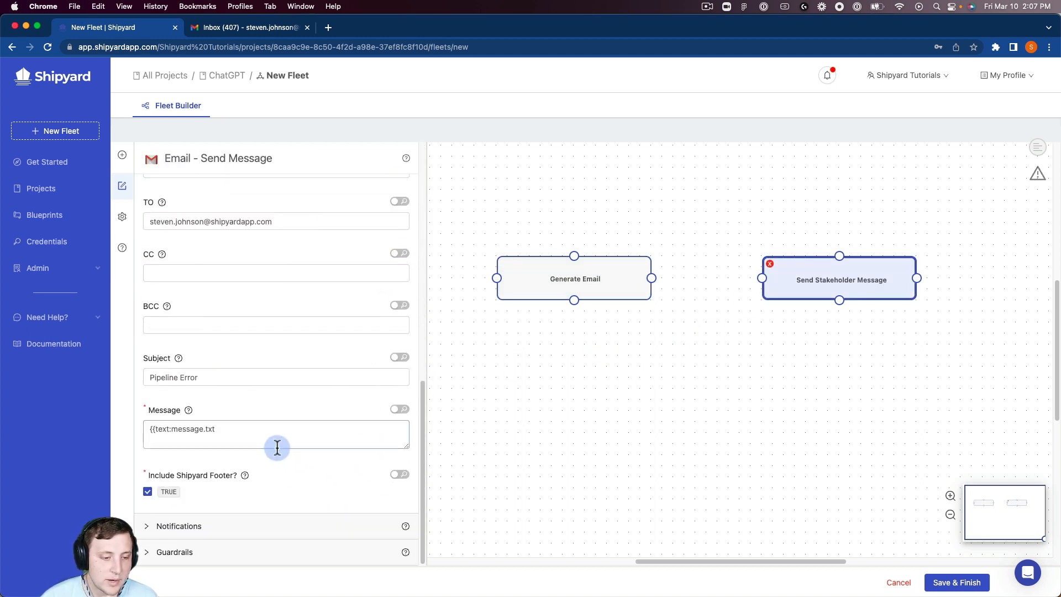
click(260, 431)
text(}})
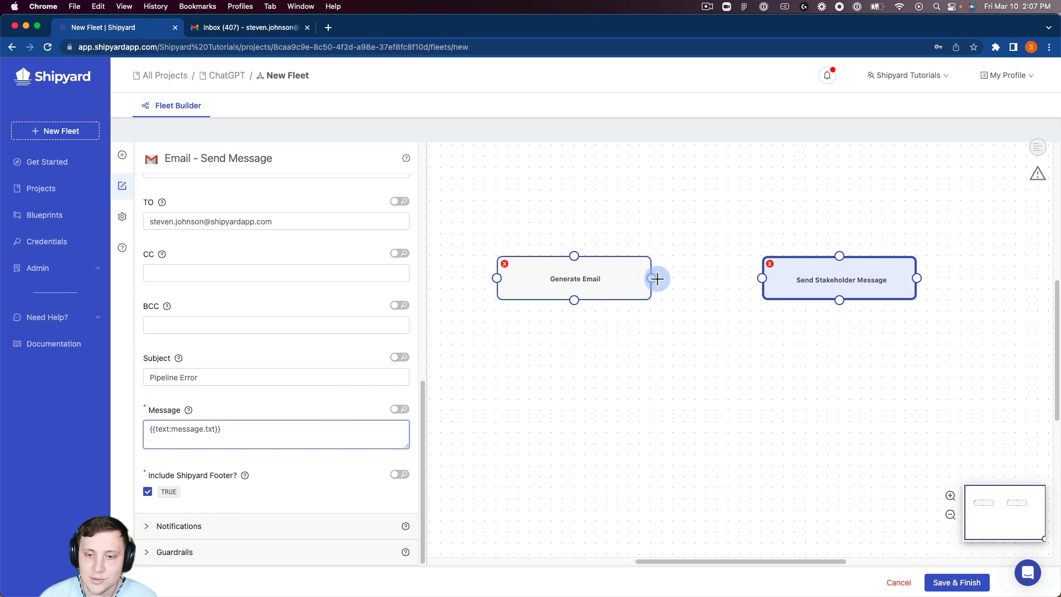
Connect the Generate Email vessel to the Send Stakeholder Message vessel with a Success path.
drag(657, 279, 750, 281)
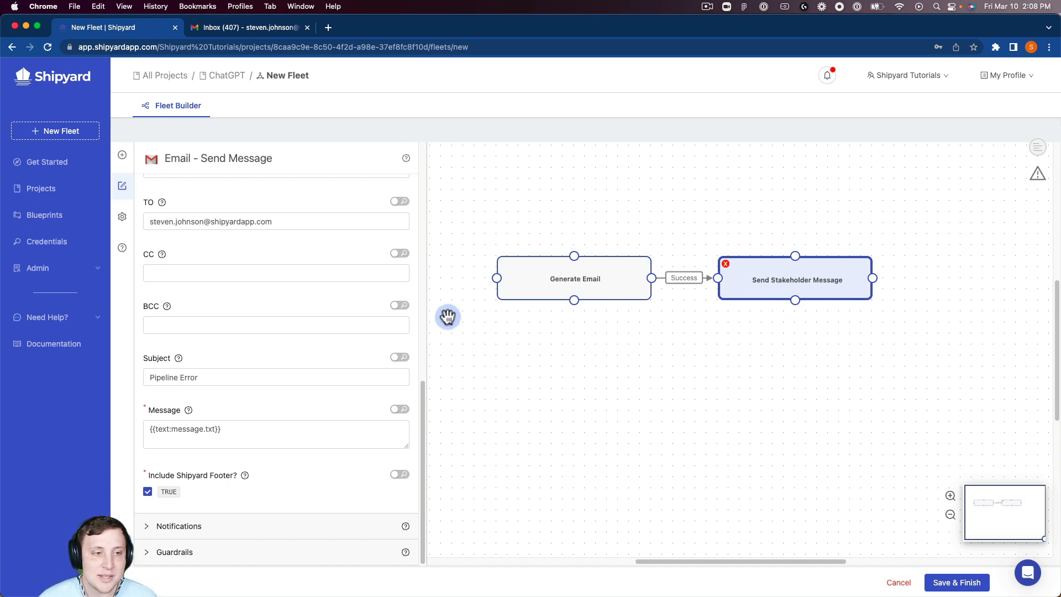
scroll(333, 309, up, 1)
scroll(333, 306, up, 12)
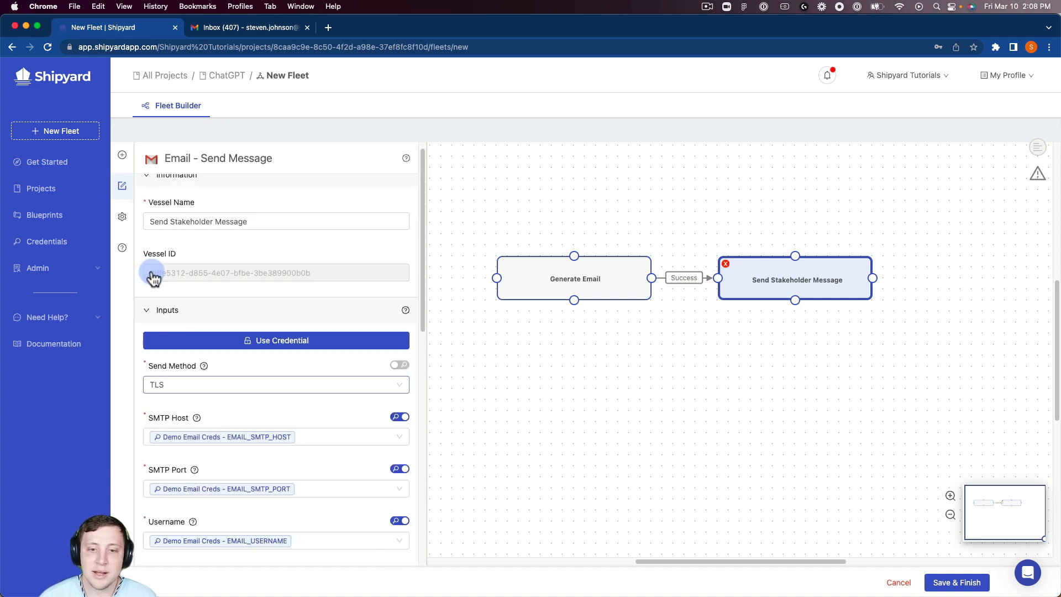
Name the fleet "Generate Email with ChatGPt" in its fleet settings.
click(122, 216)
double_click(195, 230)
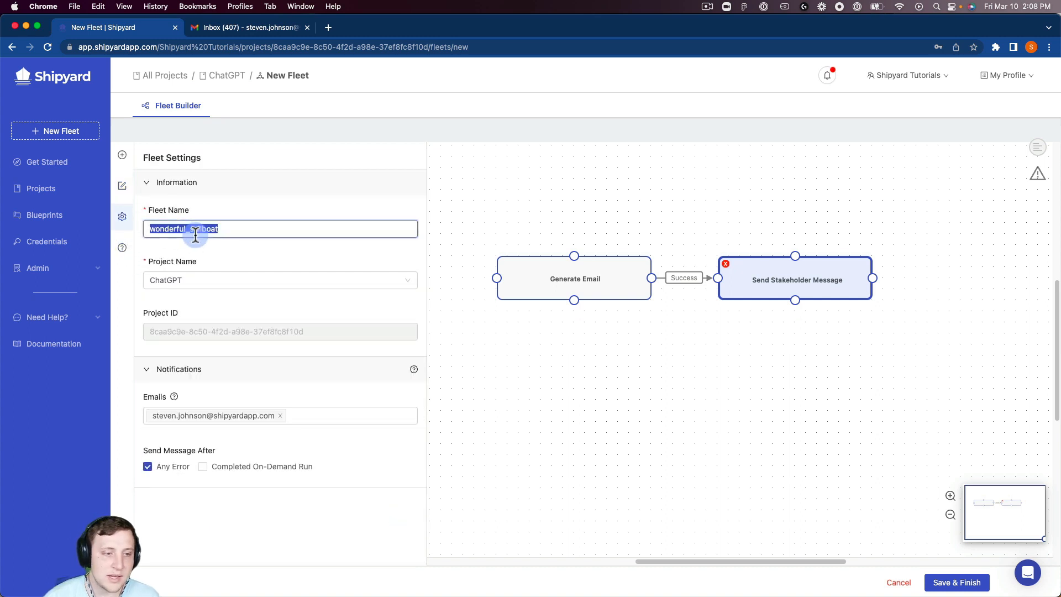
text(Genera)
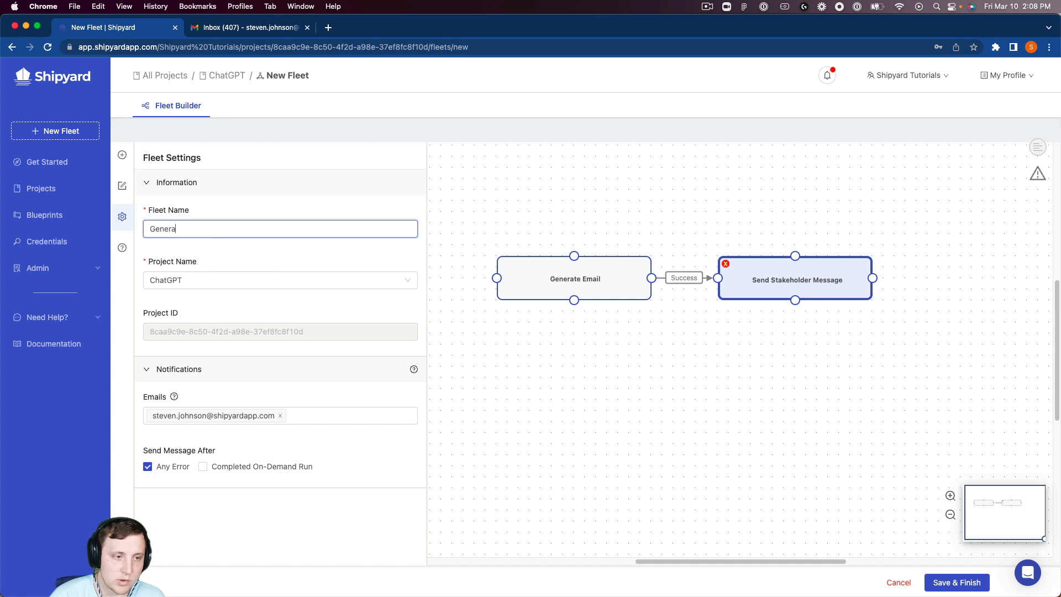
text(te Email w)
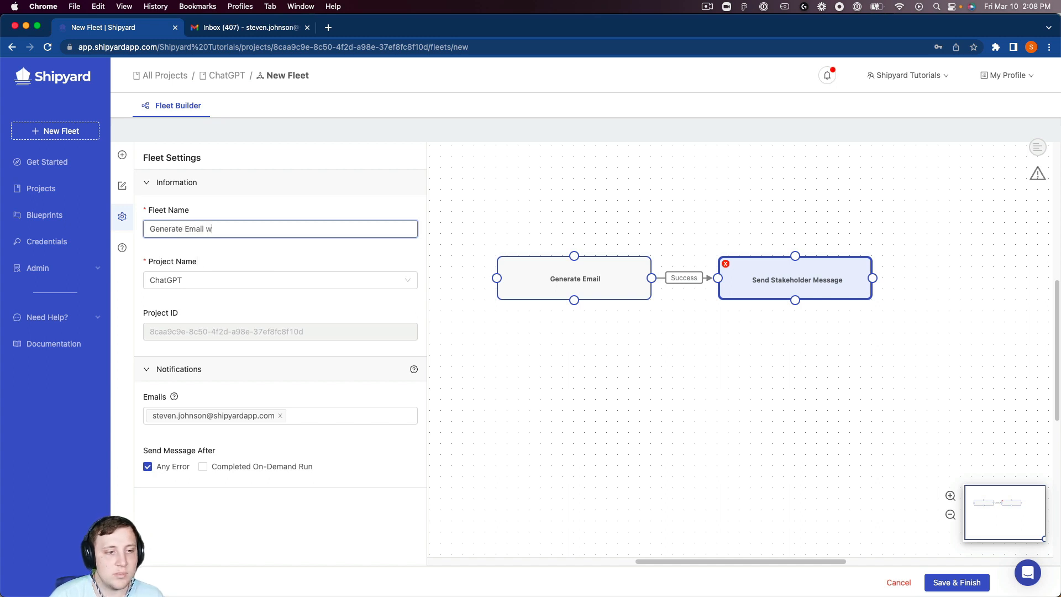
text(ith ChatGPt)
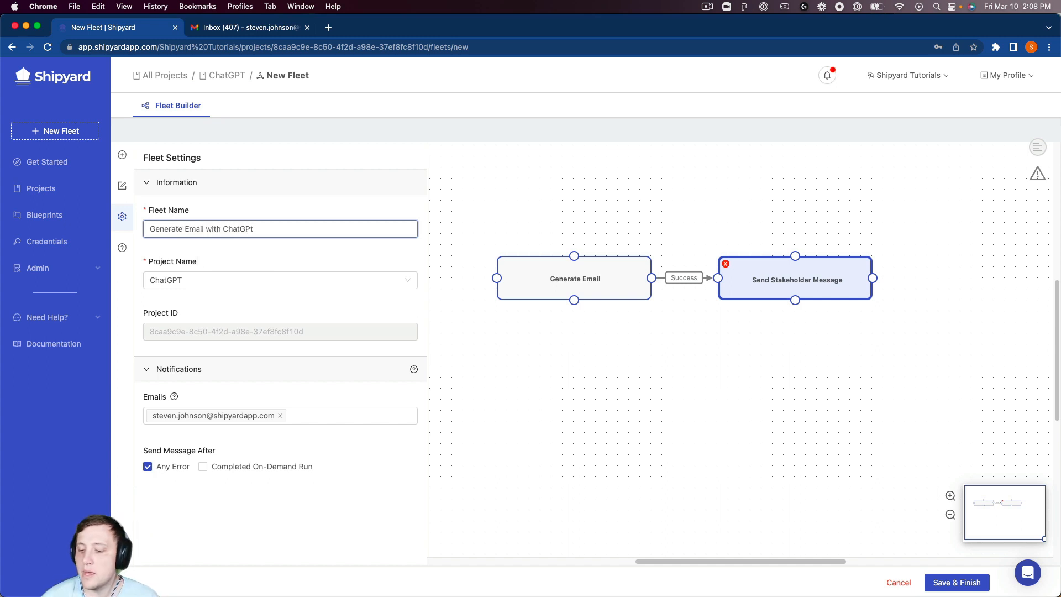
Save the finished fleet and run it on demand.
click(957, 582)
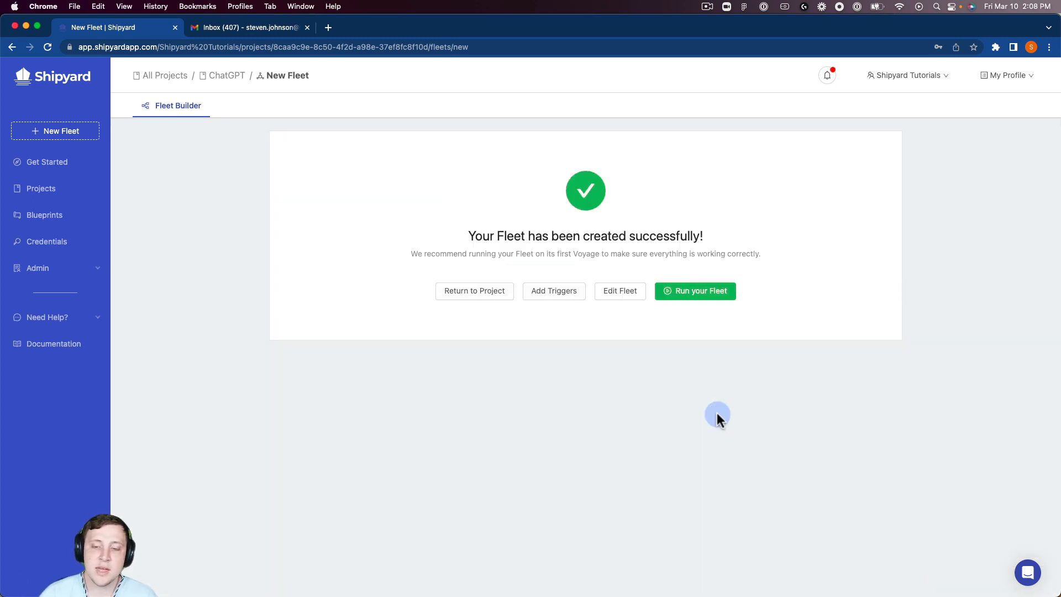
click(677, 298)
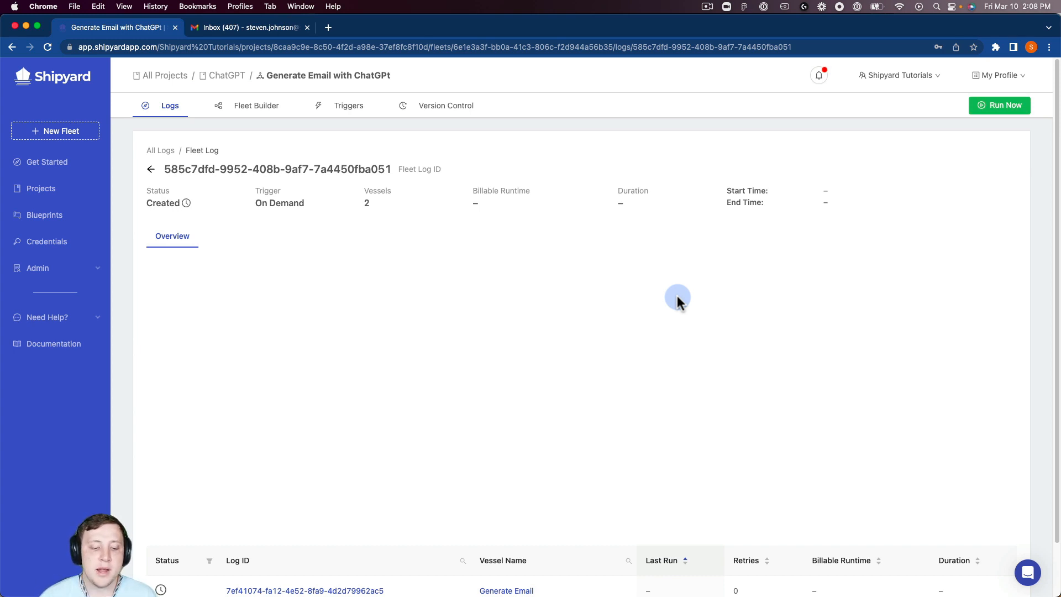
scroll(678, 295, down, 3)
scroll(387, 530, up, 2)
scroll(379, 537, up, 1)
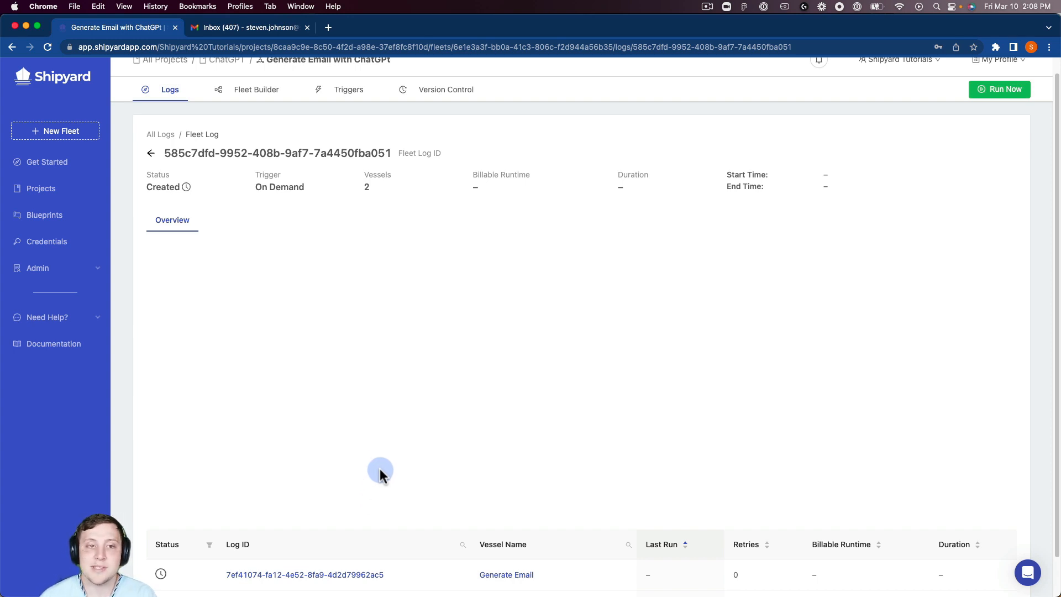
Add a webhook trigger to the fleet and delete it again.
click(348, 99)
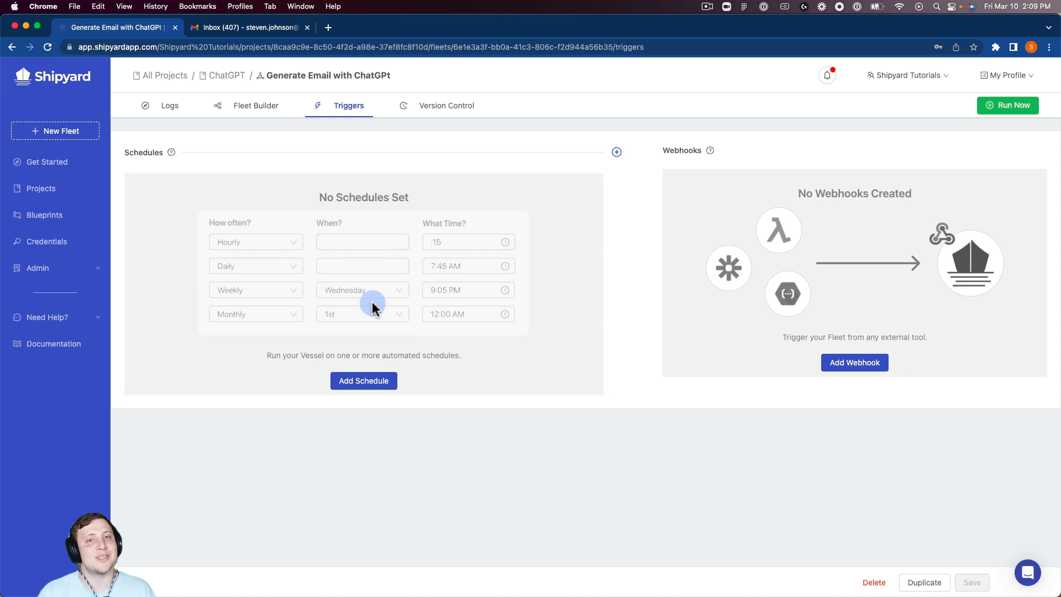
click(872, 369)
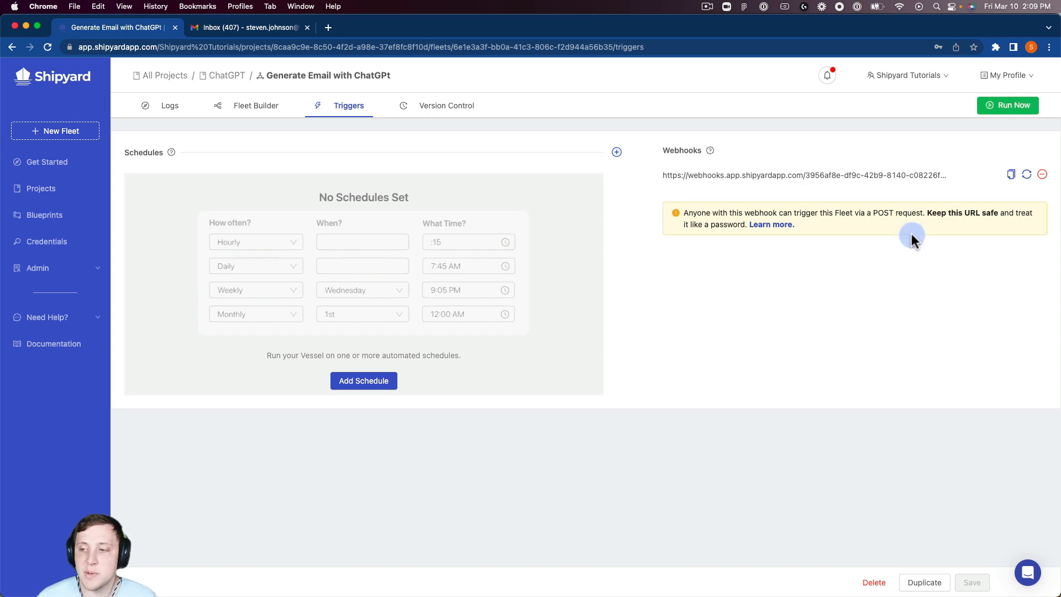
click(1042, 174)
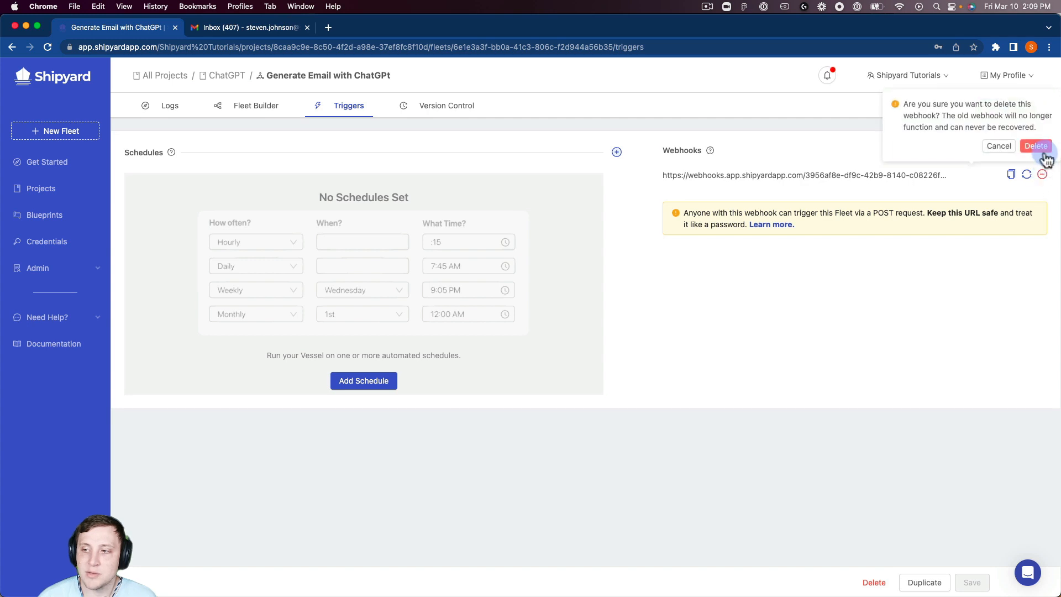
click(1036, 145)
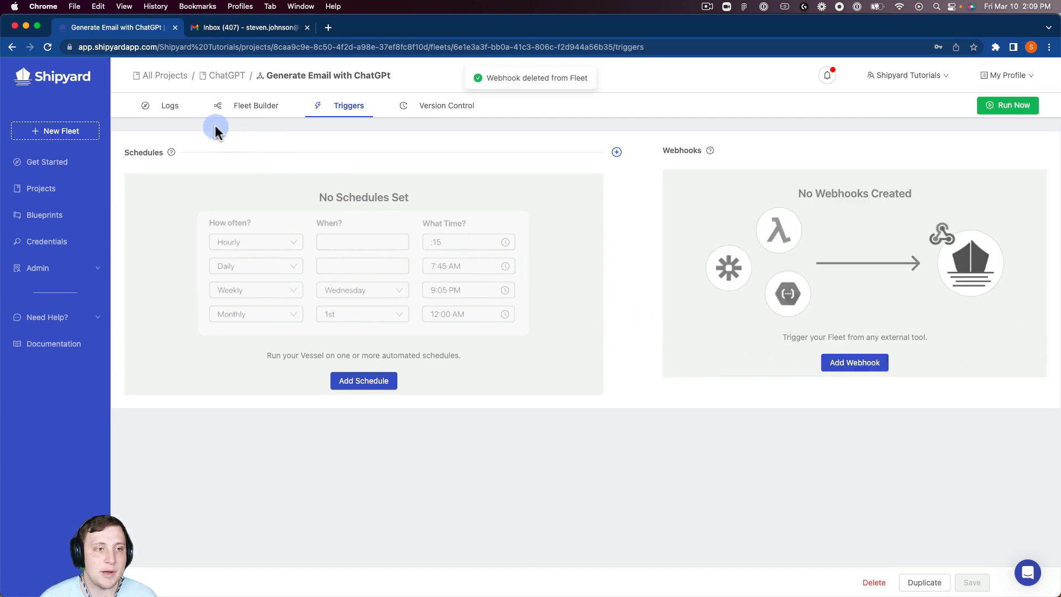
Check the fleet's upcoming and historical logs and follow the on-demand run's progress in its detailed log.
click(171, 108)
click(207, 148)
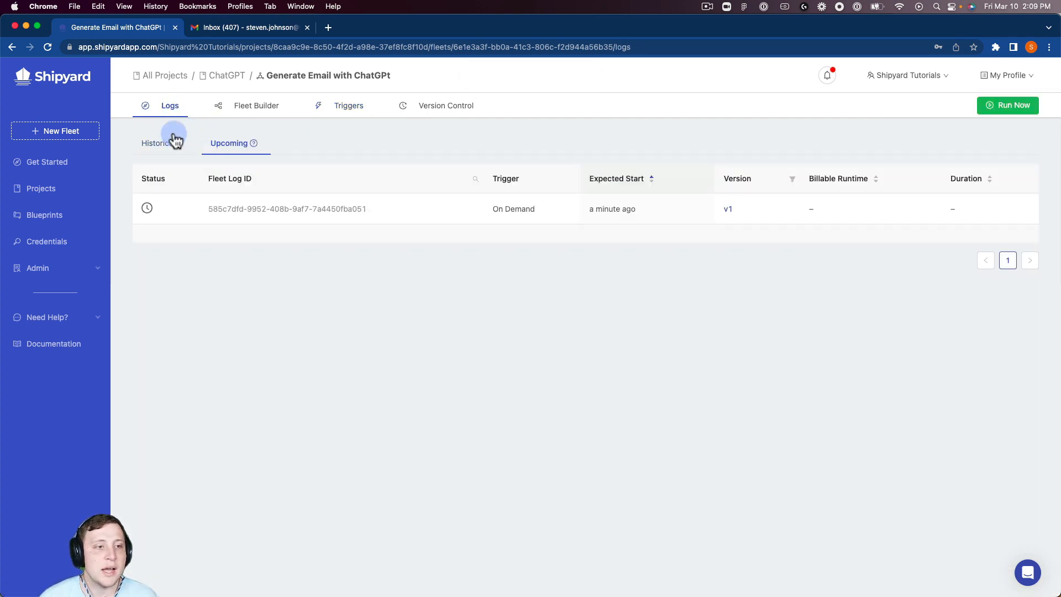
click(172, 141)
click(47, 47)
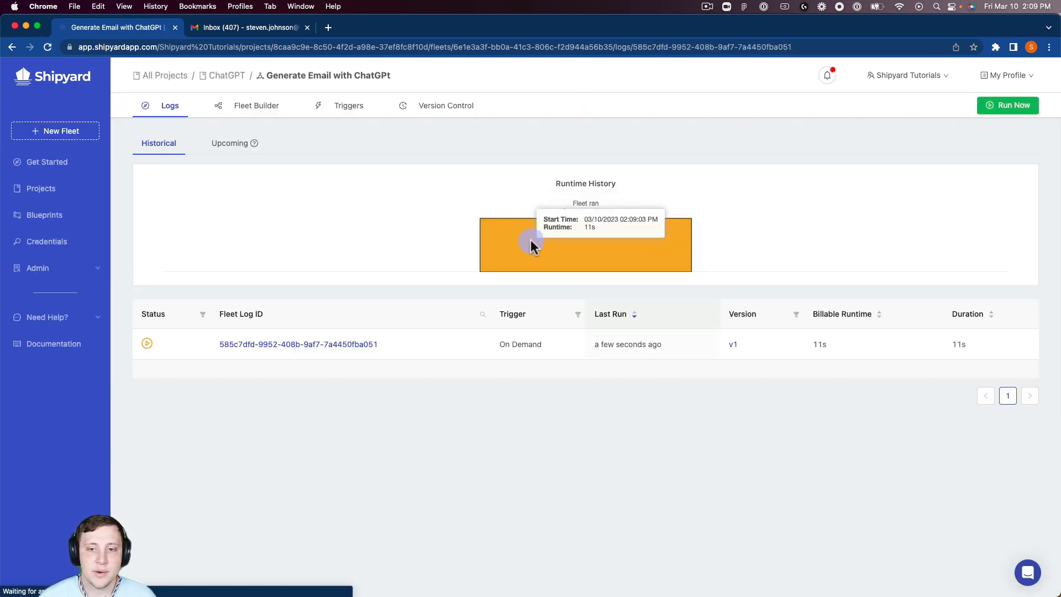
click(531, 244)
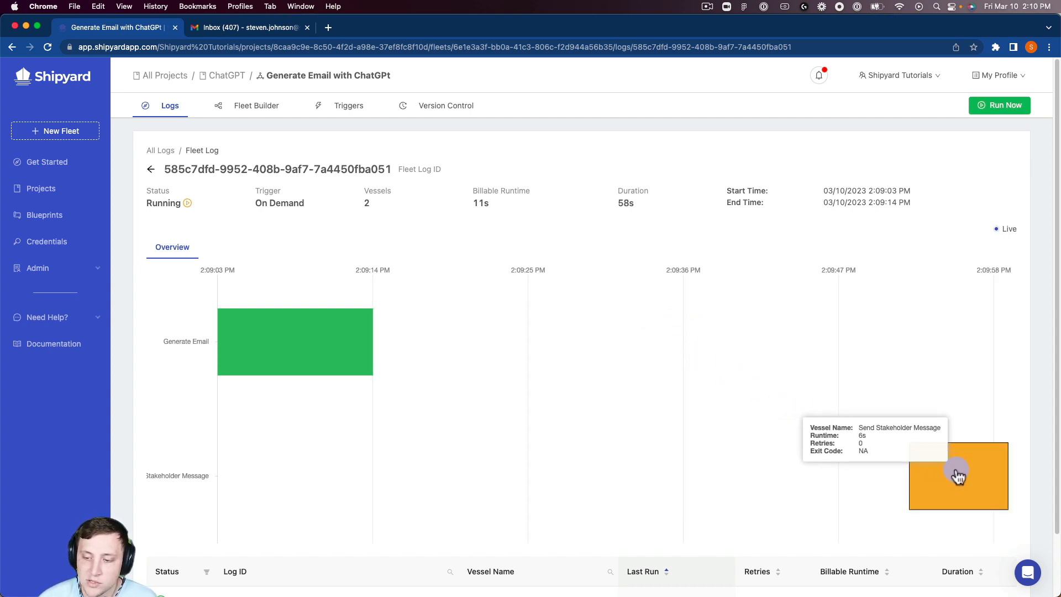
mouse_move(938, 473)
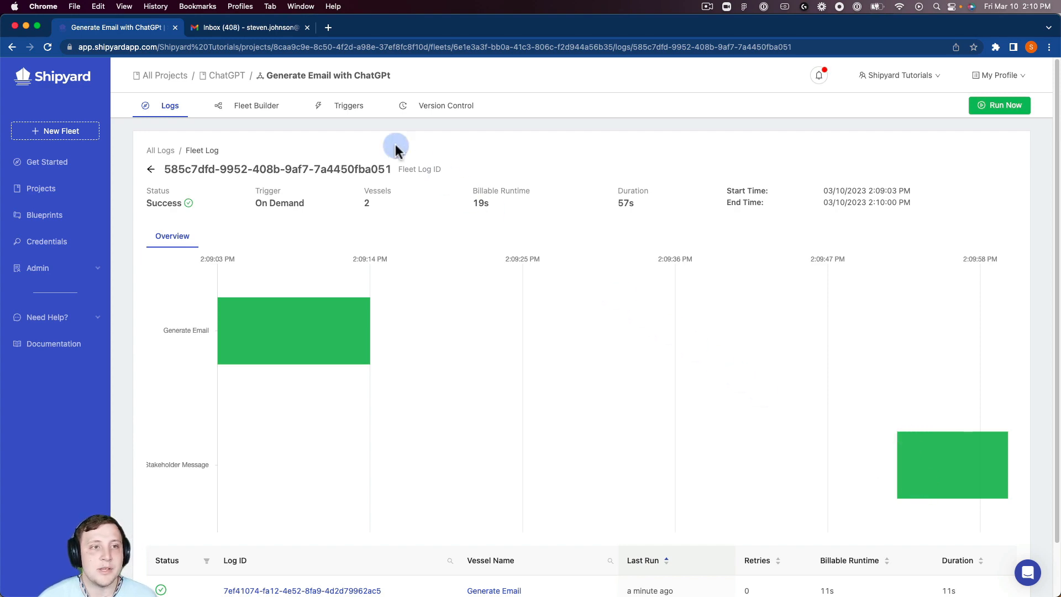
Switch to Gmail and open the received Pipeline Error email to examine the generated message.
click(232, 28)
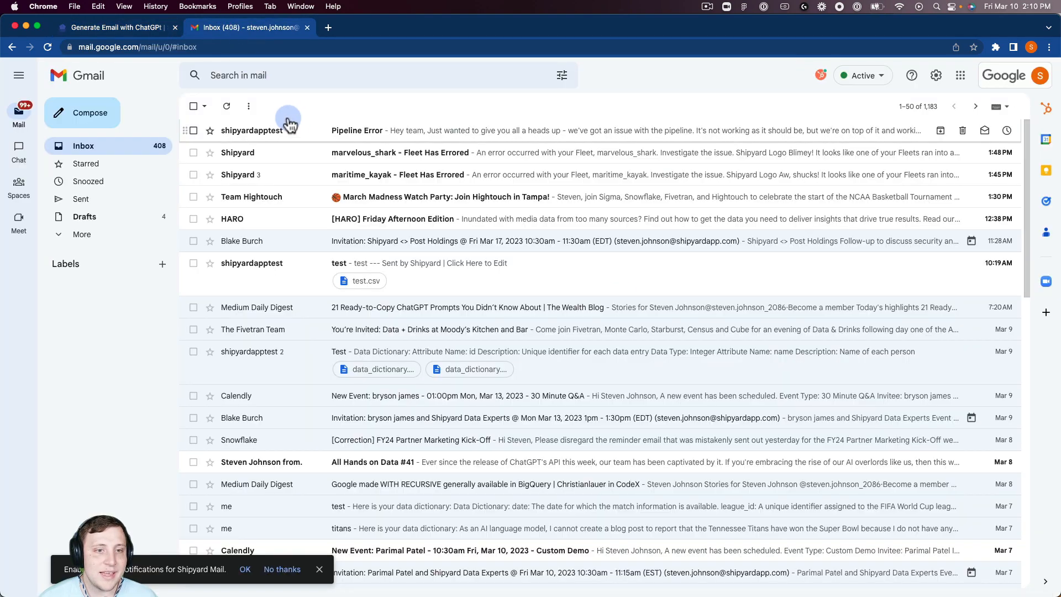
click(319, 132)
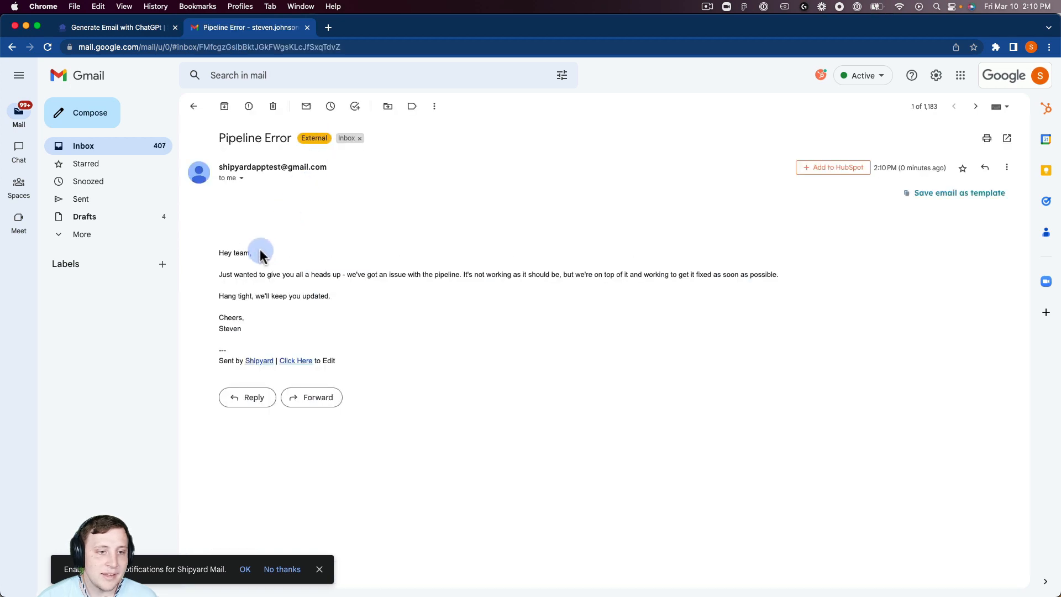